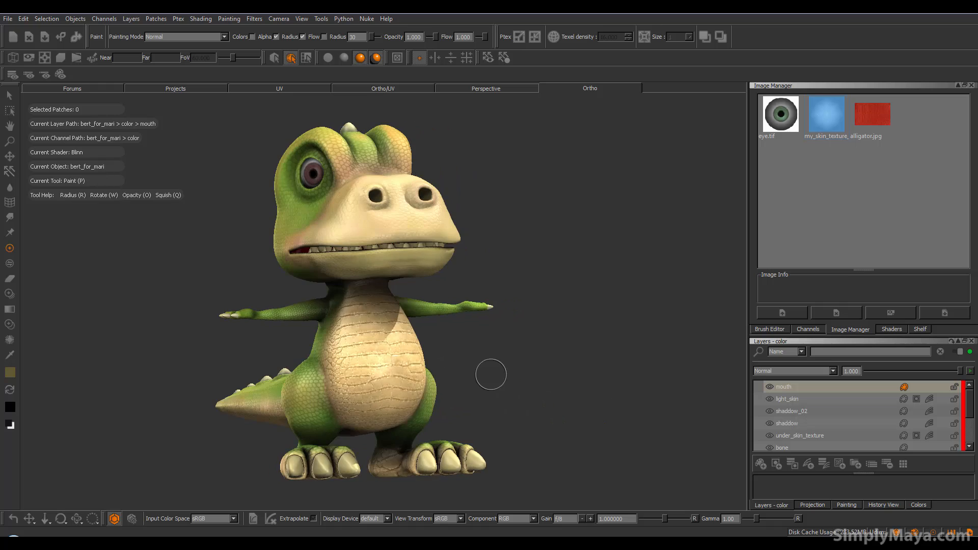
Step: Orbit and zoom the 3D view to a three-quarter front view of the dinosaur's head
alt+right_drag(480, 375, 532, 377)
alt+middle_drag(449, 356, 441, 428)
alt+right_drag(392, 411, 417, 411)
alt+middle_drag(416, 411, 451, 490)
mouse_move(387, 298)
alt+mouse_down()
mouse_move(300, 313)
mouse_move(342, 351)
alt+mouse_up()
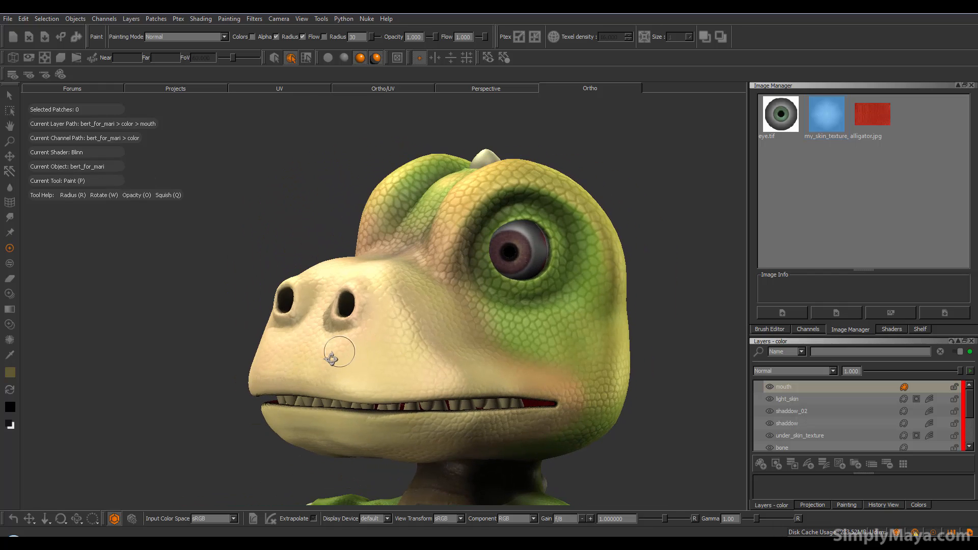
mouse_move(571, 210)
alt+mouse_down()
mouse_move(469, 356)
mouse_move(469, 371)
mouse_move(387, 387)
alt+mouse_up()
alt+right_drag(387, 387, 351, 369)
alt+middle_drag(352, 369, 533, 338)
alt+drag(533, 338, 558, 332)
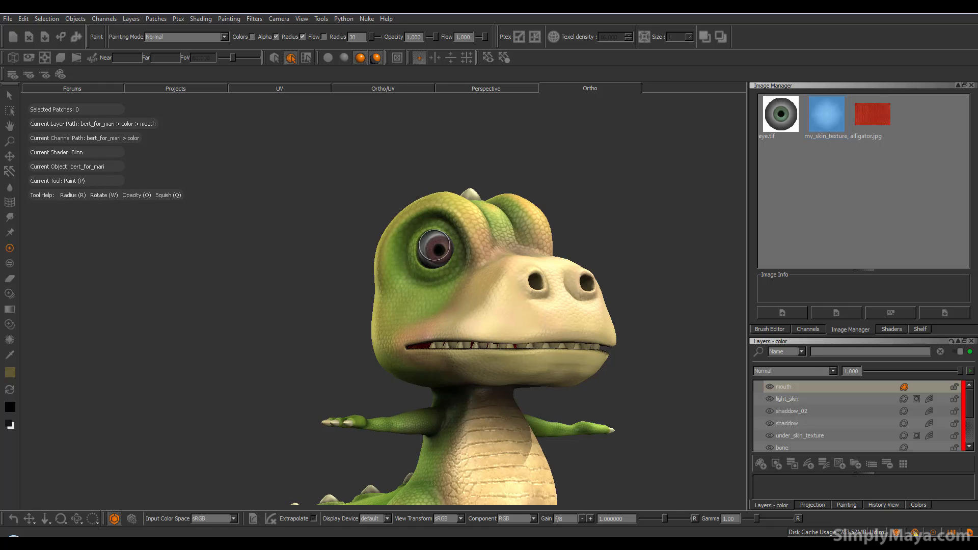
alt+right_drag(519, 329, 469, 302)
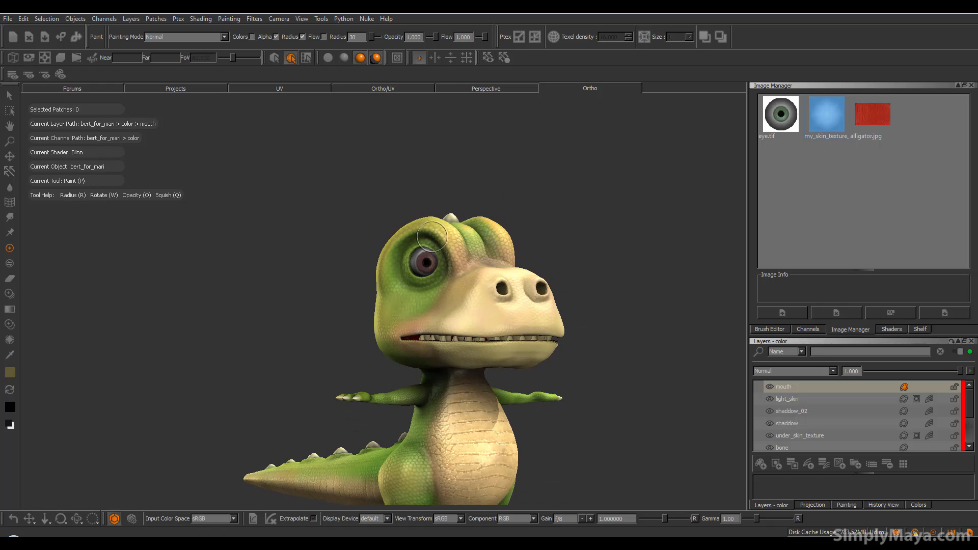
alt+middle_drag(442, 299, 415, 228)
alt+middle_drag(412, 265, 344, 273)
mouse_move(403, 301)
alt+right_down()
mouse_move(421, 312)
mouse_move(408, 448)
alt+right_up()
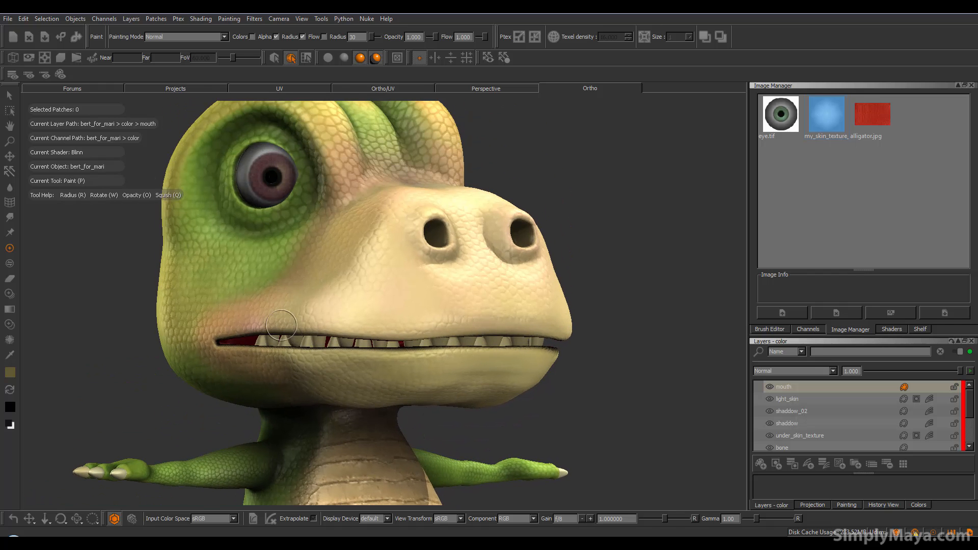
mouse_move(540, 322)
alt+mouse_down()
mouse_move(366, 368)
mouse_move(477, 318)
alt+mouse_up()
mouse_move(275, 337)
alt+mouse_down()
mouse_move(488, 336)
mouse_move(560, 365)
mouse_move(519, 300)
mouse_move(534, 272)
alt+mouse_up()
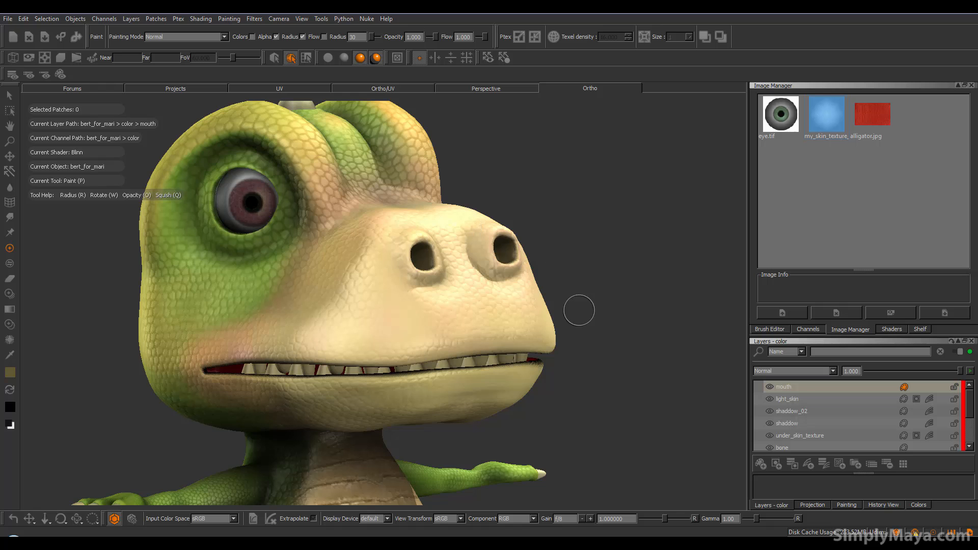
Step: Switch the viewer to the UV layout and zoom in on the UV shells
click(270, 90)
alt+right_drag(402, 343, 198, 334)
alt+middle_drag(380, 319, 667, 217)
alt+right_drag(421, 319, 387, 315)
mouse_move(470, 301)
alt+middle_down()
mouse_move(511, 310)
mouse_move(606, 270)
alt+middle_up()
alt+right_drag(437, 316, 482, 297)
alt+middle_drag(482, 297, 448, 317)
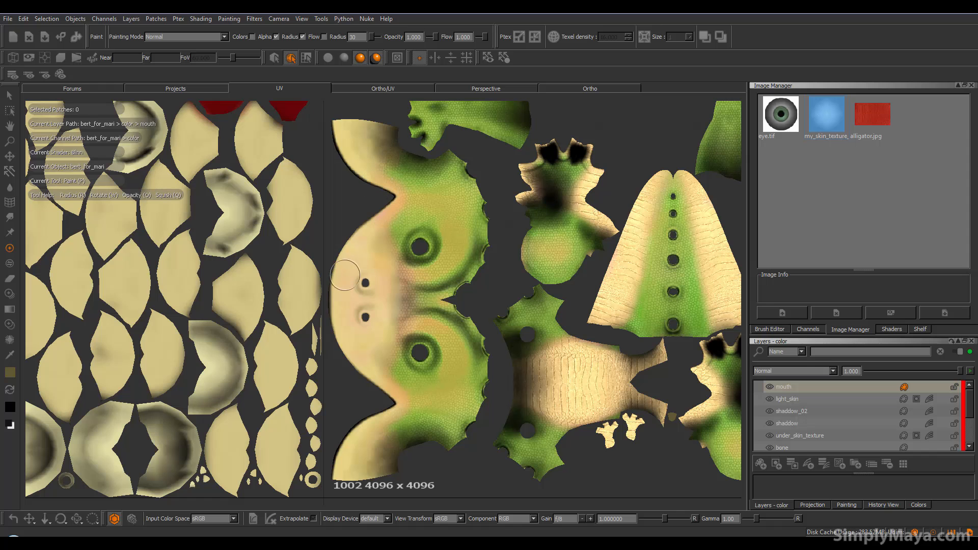
Step: Split the view into model and UV tile 1002, then paint a dark stroke along the jaw
click(385, 89)
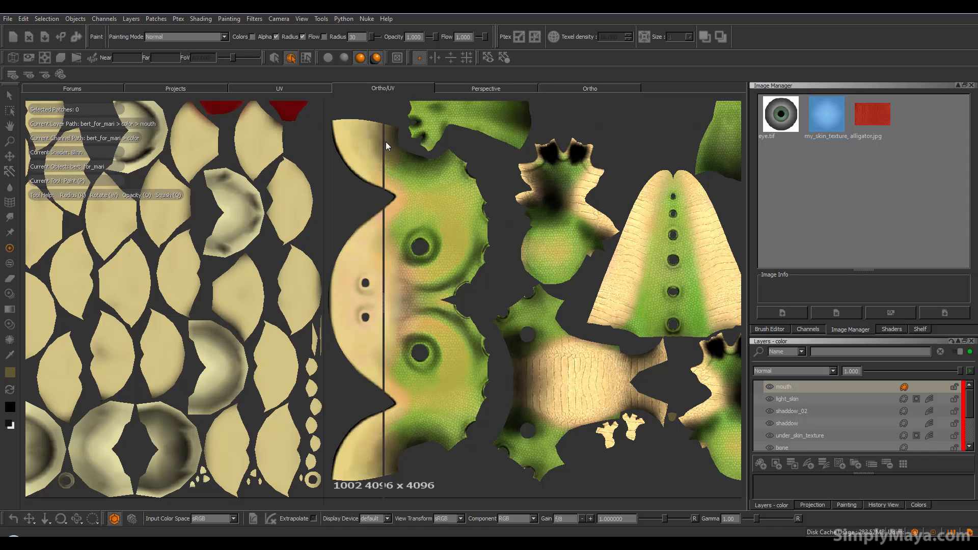
alt+right_drag(618, 251, 552, 270)
alt+middle_drag(495, 275, 762, 179)
alt+right_drag(734, 203, 616, 290)
alt+middle_drag(473, 306, 698, 251)
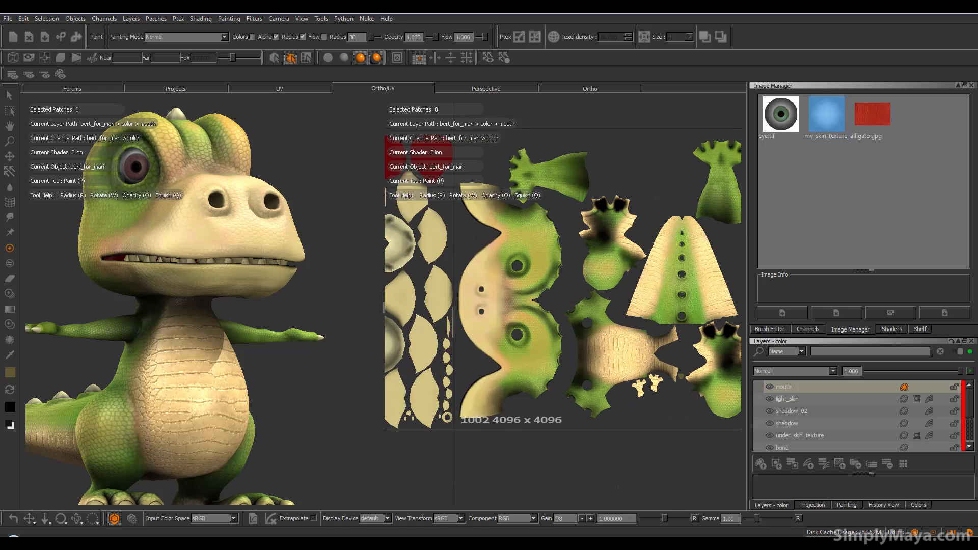
alt+right_drag(514, 280, 591, 283)
alt+middle_drag(573, 283, 714, 279)
alt+right_drag(713, 279, 662, 287)
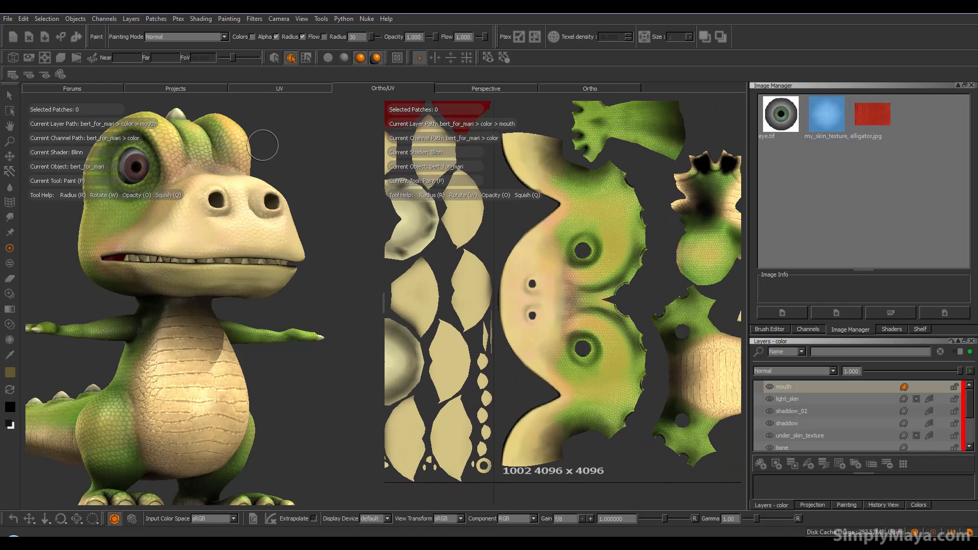
mouse_move(504, 141)
mouse_down()
mouse_move(506, 160)
mouse_move(547, 201)
mouse_move(494, 257)
mouse_move(509, 249)
mouse_move(501, 326)
mouse_move(544, 385)
mouse_move(501, 448)
mouse_move(504, 471)
mouse_up()
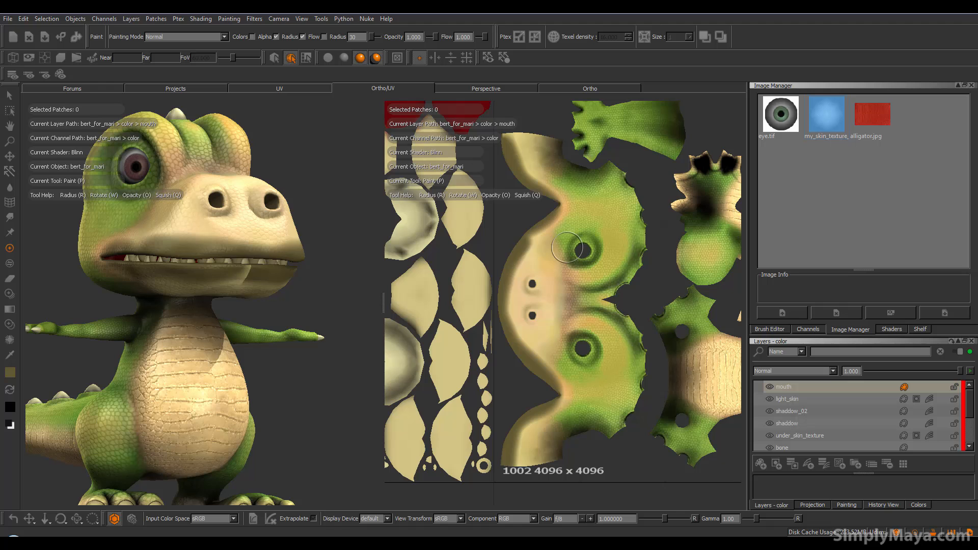
Step: Undo the trial jaw stroke and add a new layer named 'lips' above mouth
key(ctrl+z)
click(765, 459)
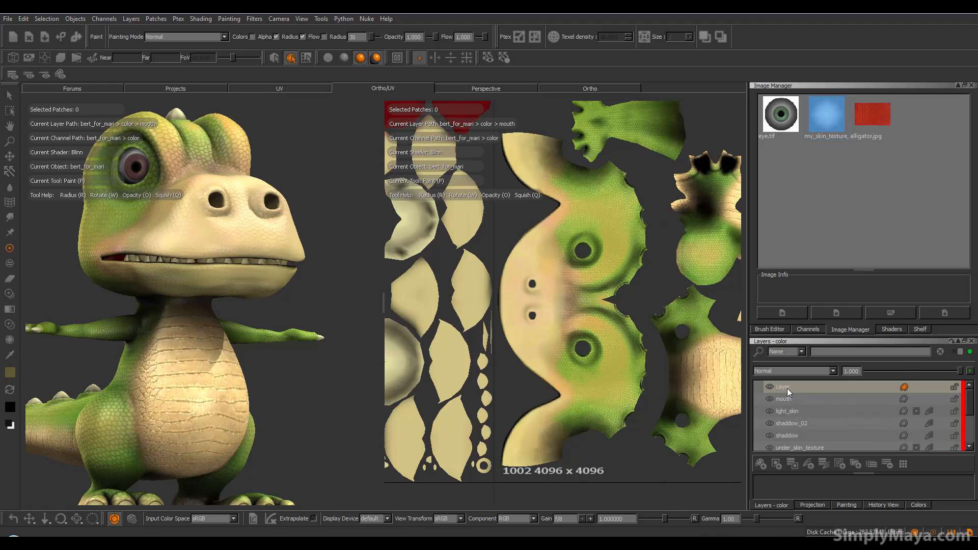
double_click(787, 388)
text(lips)
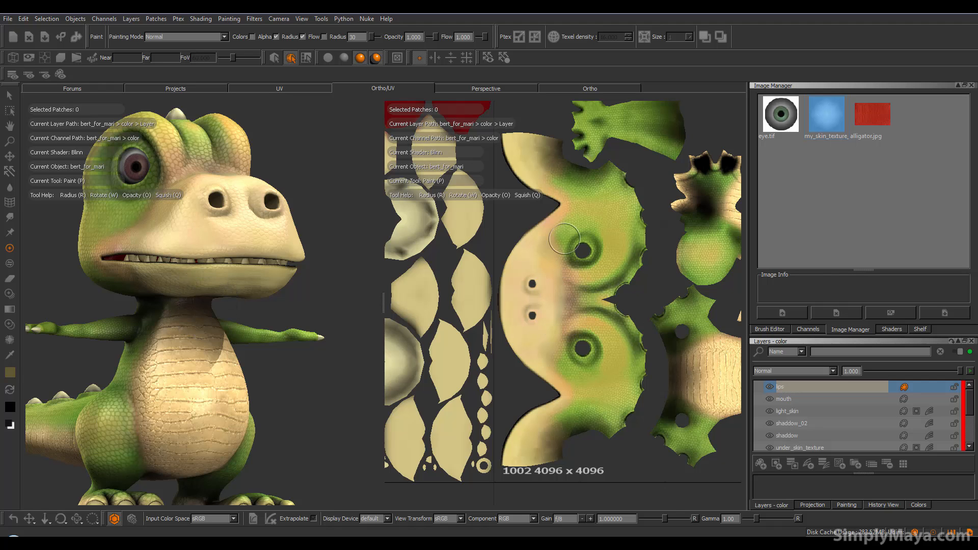
Step: Load alligator.jpg as a paint-through stencil, shrinking it to a small patch and rotating it
drag(873, 117, 475, 261)
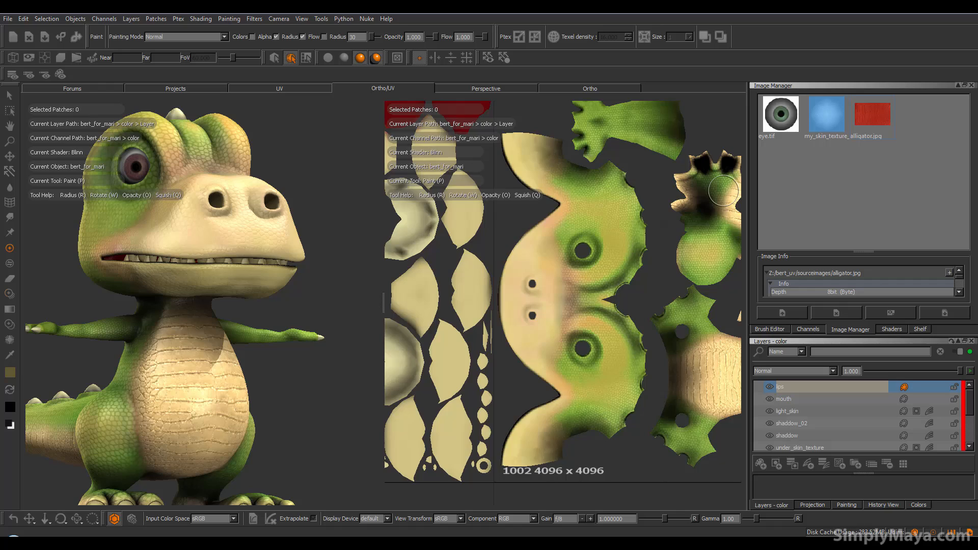
ctrl+shift+drag(522, 282, 363, 283)
ctrl+shift+drag(614, 284, 400, 285)
ctrl+shift+drag(618, 287, 502, 288)
ctrl+drag(596, 310, 462, 291)
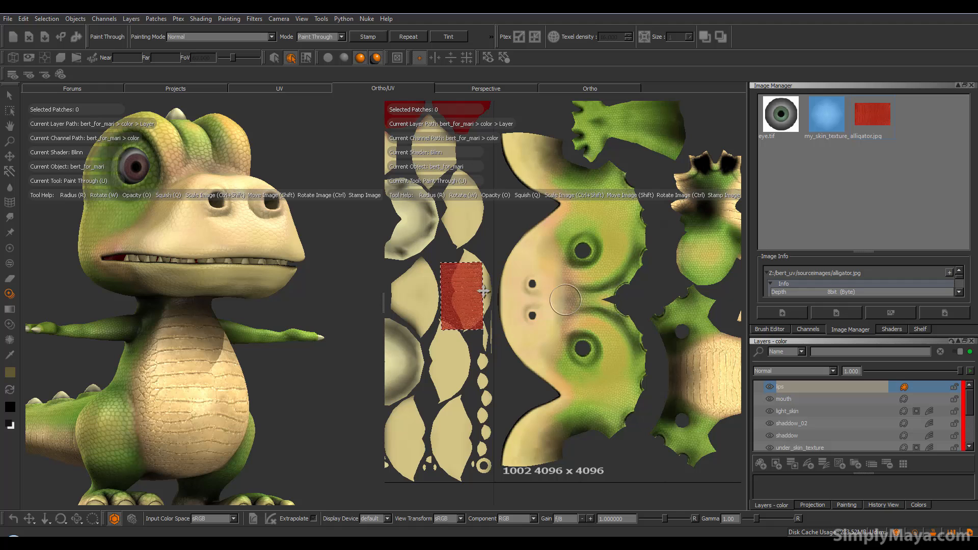
key(apostrophe)
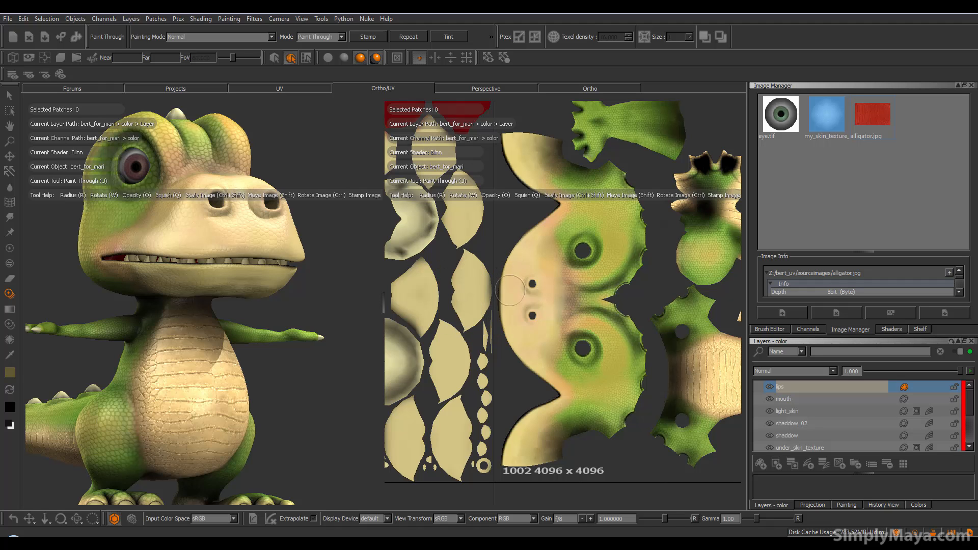
key(apostrophe)
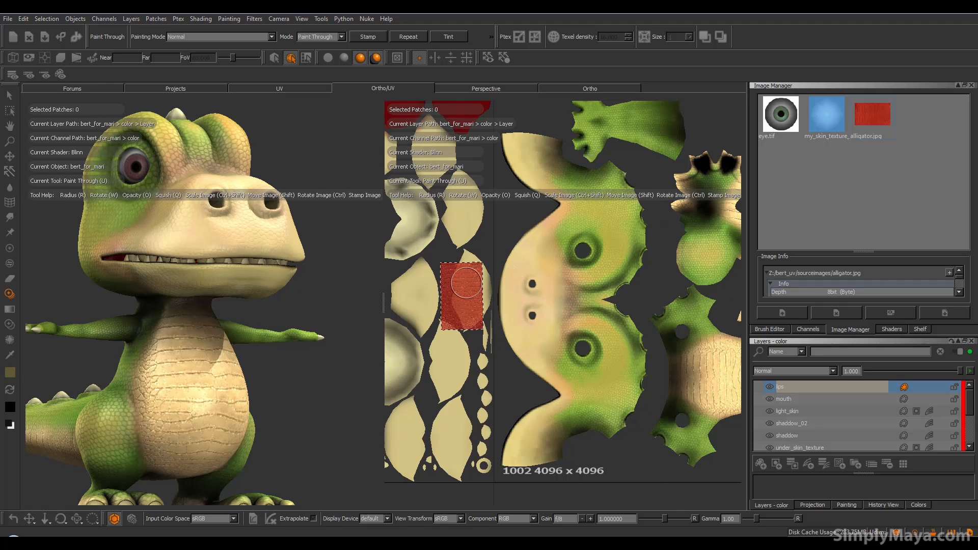
mouse_move(515, 258)
mouse_down()
mouse_move(504, 328)
mouse_move(552, 397)
mouse_move(515, 432)
mouse_move(501, 477)
mouse_up()
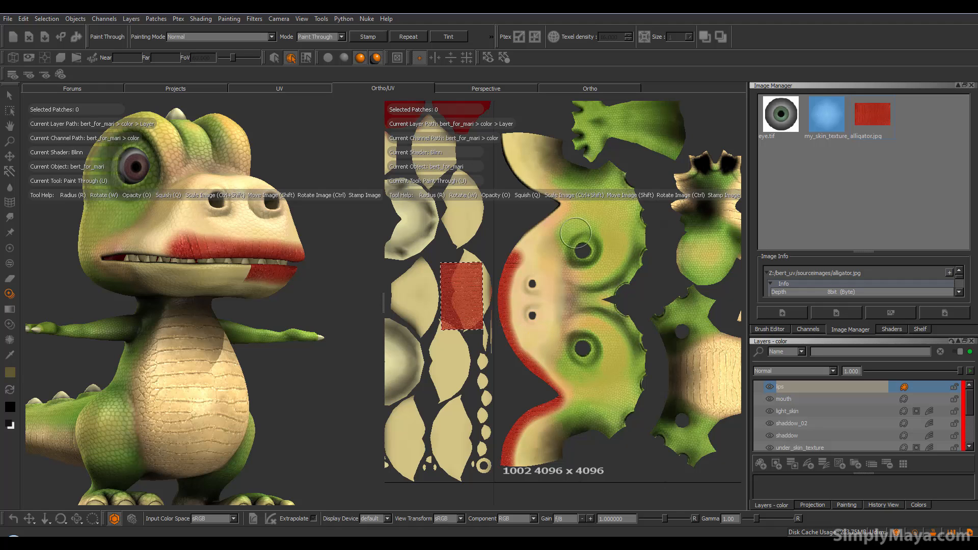
key(ctrl+z)
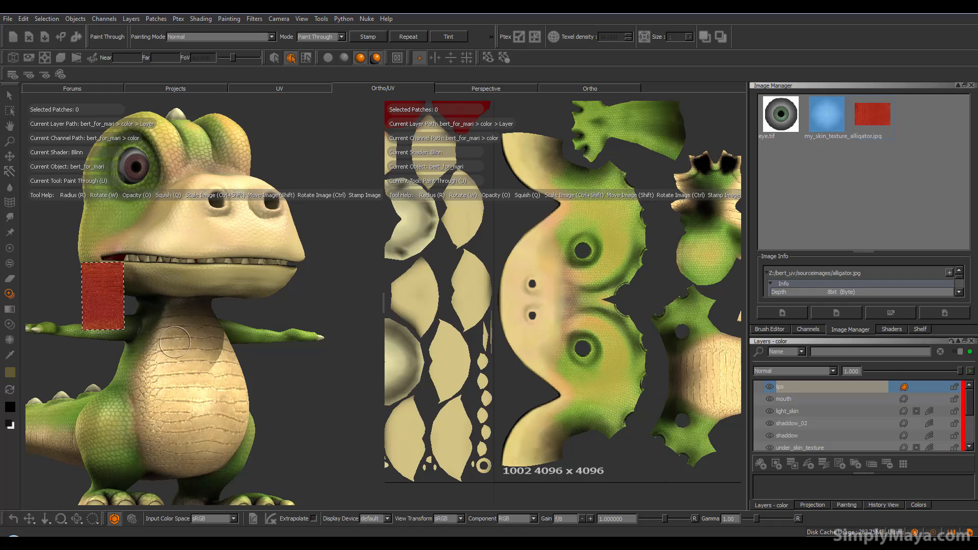
alt+drag(173, 374, 197, 344)
Step: On the under_skin_texture layer, paint alligator skin along the snout edge and head UV shell
click(809, 447)
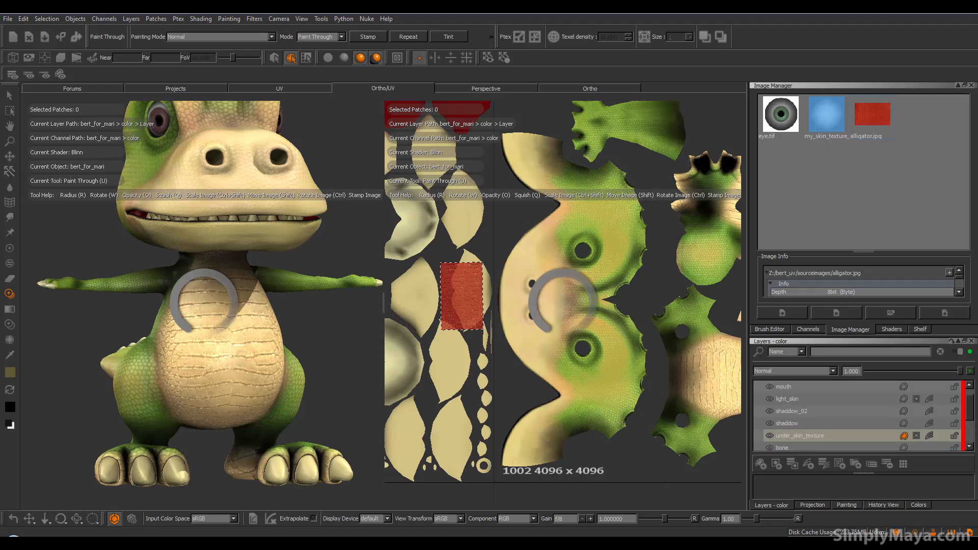
mouse_move(529, 235)
mouse_down()
mouse_move(501, 291)
mouse_move(505, 317)
mouse_move(546, 382)
mouse_move(537, 410)
mouse_move(511, 430)
mouse_move(503, 483)
mouse_up()
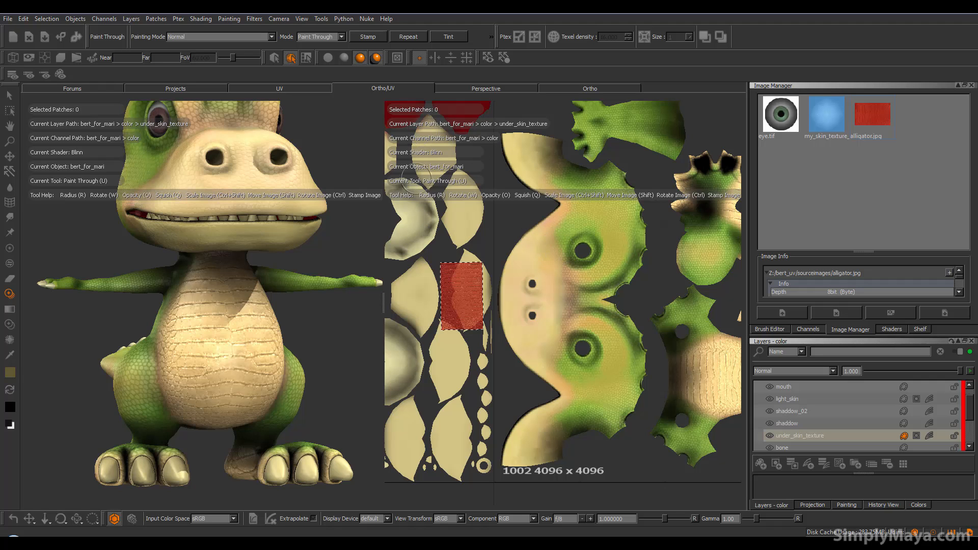
key(BackSpace)
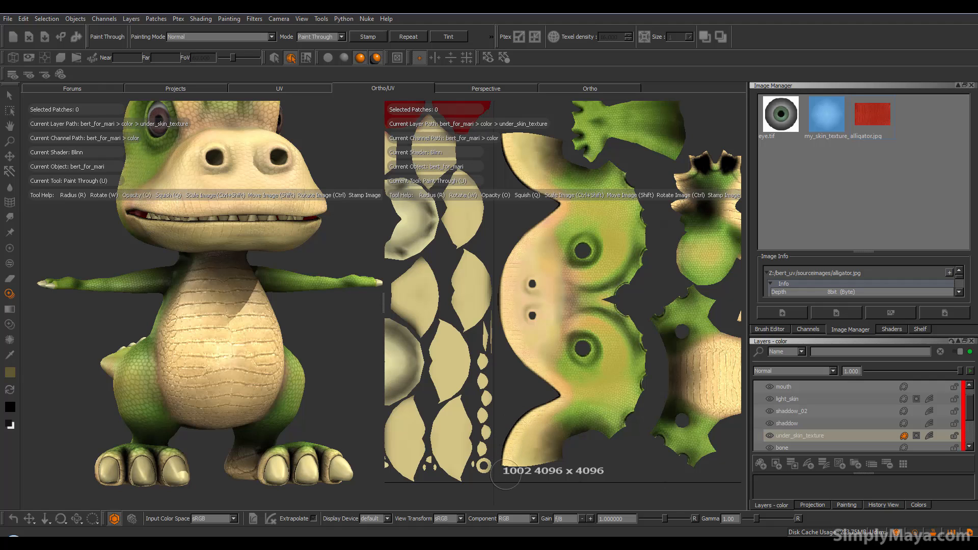
drag(505, 474, 503, 447)
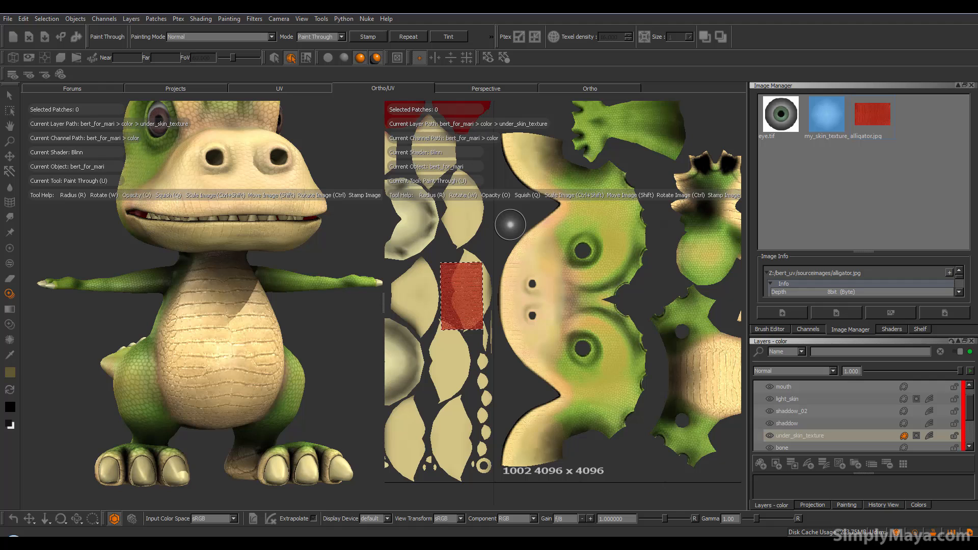
drag(496, 140, 497, 141)
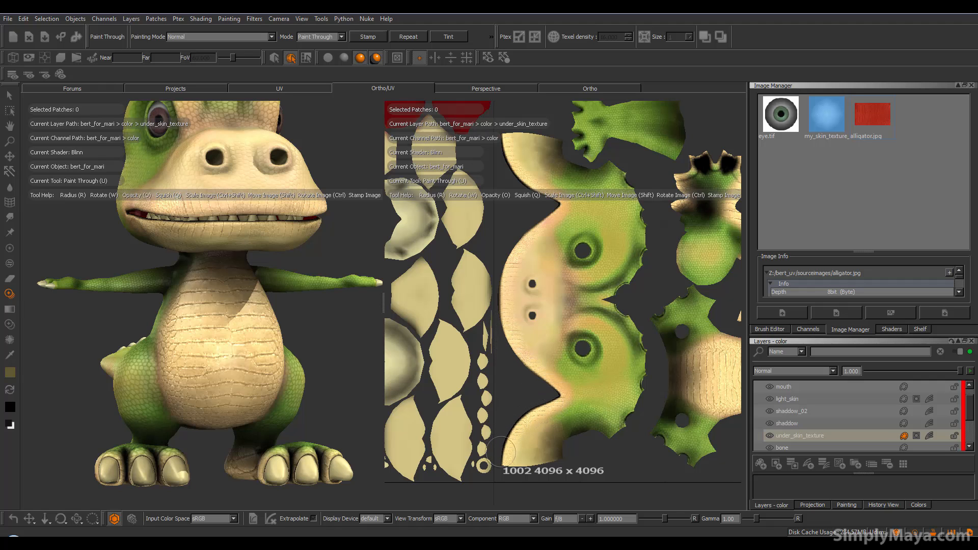
Step: Finish and bake the skin stroke, then orbit the dinosaur to inspect the texture
drag(498, 475, 501, 479)
key(b)
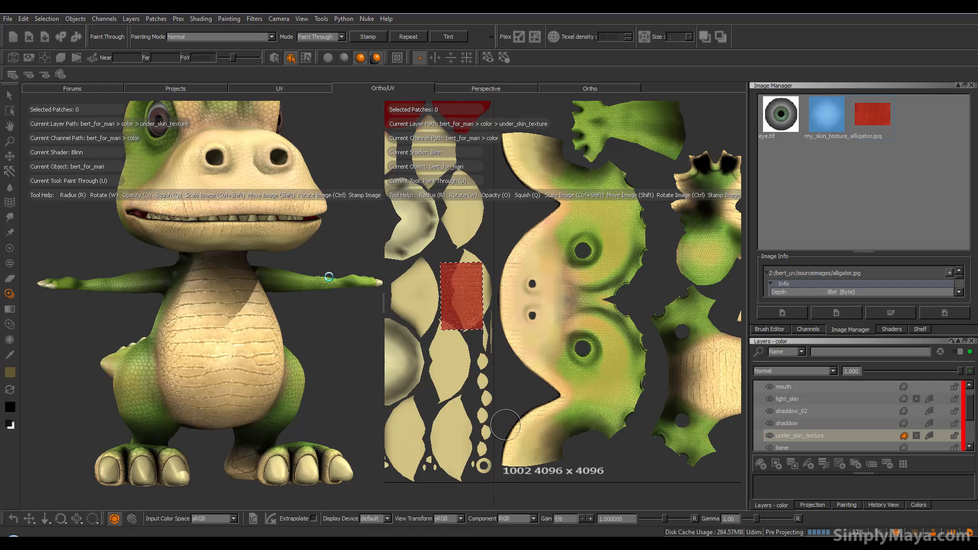
alt+drag(330, 220, 241, 214)
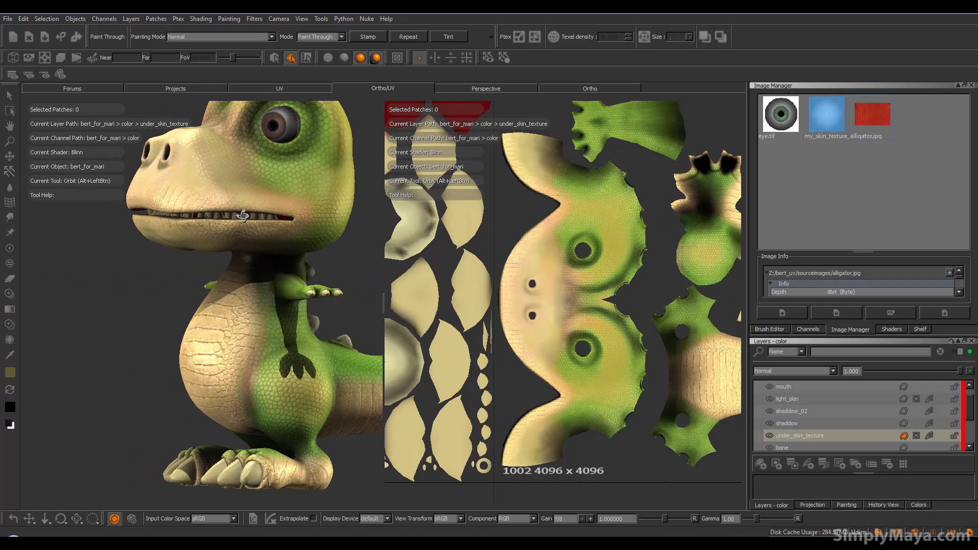
alt+right_drag(241, 214, 246, 223)
alt+drag(246, 222, 268, 255)
scroll(295, 258, up, 5)
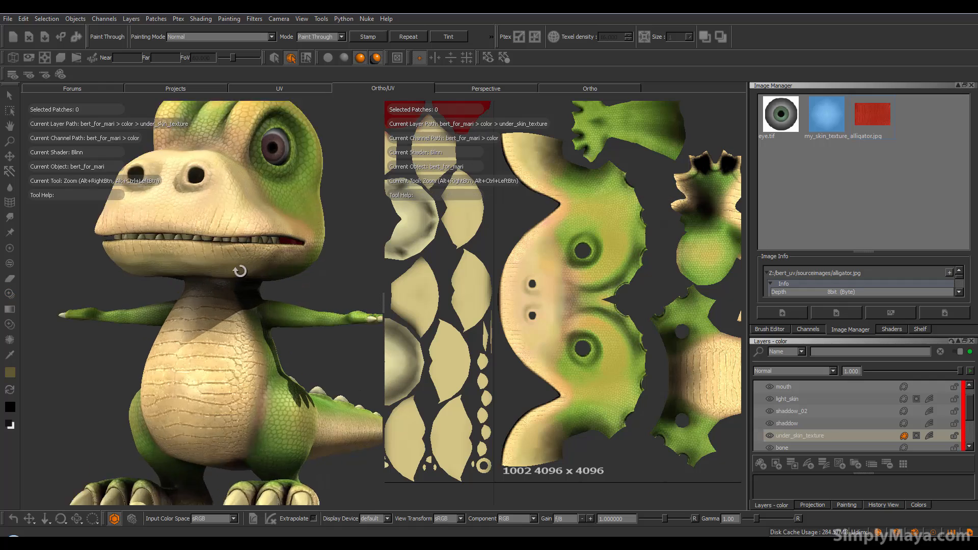
alt+drag(328, 272, 239, 268)
alt+right_drag(269, 205, 255, 214)
alt+drag(255, 209, 266, 233)
Step: Paint alligator skin through the stencil onto the dinosaur's body patches
key(u)
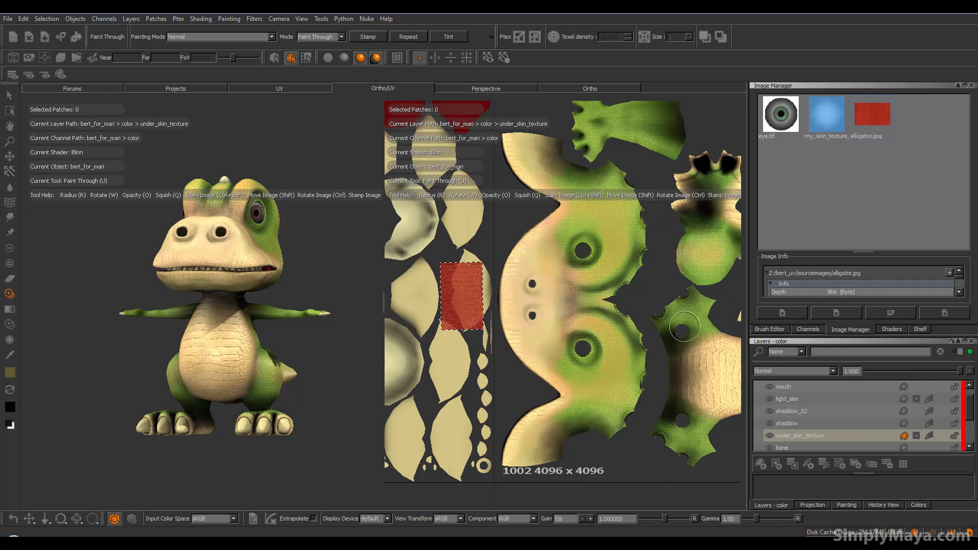
click(532, 435)
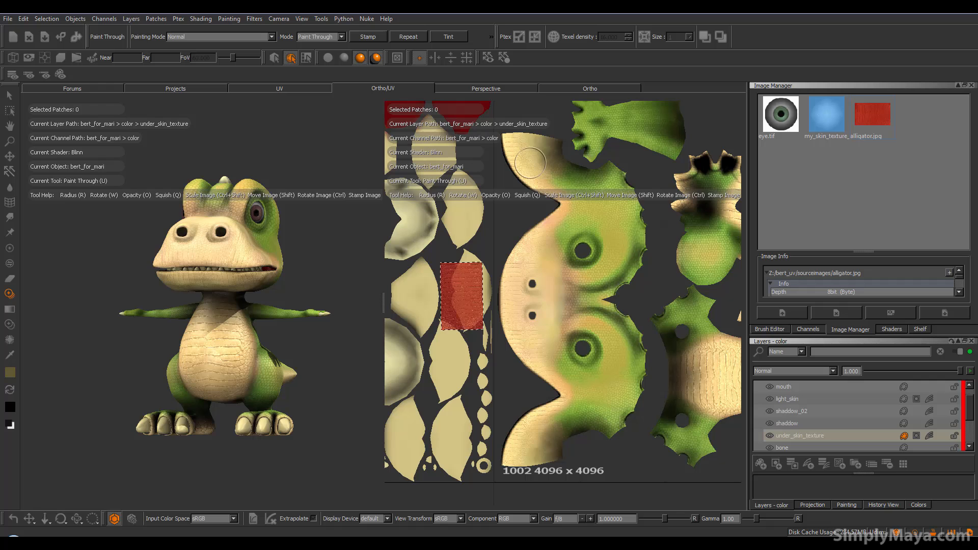
mouse_move(233, 301)
alt+mouse_down()
mouse_move(170, 298)
mouse_move(356, 277)
alt+mouse_up()
key(u)
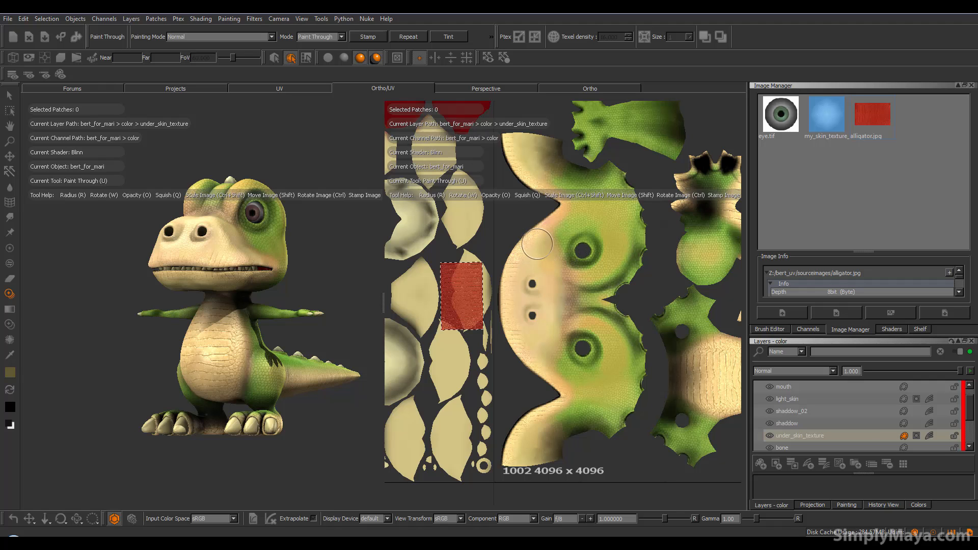
drag(536, 244, 531, 247)
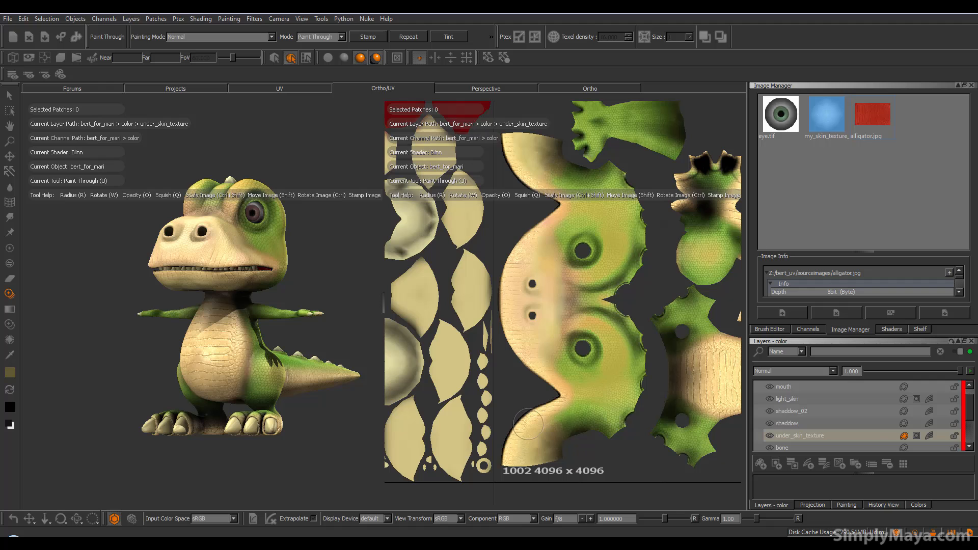
key(apostrophe)
key(apostrophe)
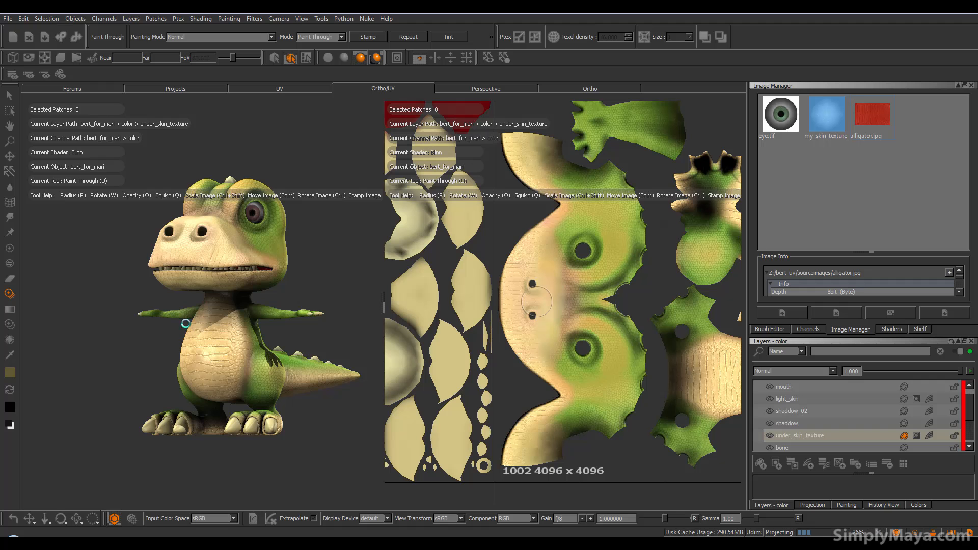
Step: Orbit and zoom the 3D view until the dinosaur's head is framed close up
mouse_move(219, 285)
alt+mouse_down()
mouse_move(305, 301)
mouse_move(183, 300)
mouse_move(255, 303)
alt+mouse_up()
alt+right_drag(255, 303, 208, 298)
alt+middle_drag(209, 298, 221, 308)
alt+drag(301, 305, 196, 295)
alt+middle_drag(201, 293, 321, 318)
alt+right_drag(322, 316, 220, 312)
alt+drag(221, 313, 153, 310)
alt+drag(283, 329, 252, 331)
alt+right_drag(283, 332, 326, 328)
alt+middle_drag(237, 322, 159, 319)
mouse_move(219, 307)
alt+mouse_down()
mouse_move(211, 305)
mouse_move(222, 310)
mouse_move(215, 316)
mouse_move(229, 316)
alt+mouse_up()
alt+middle_drag(229, 306, 228, 322)
mouse_move(228, 322)
alt+right_down()
mouse_move(244, 312)
mouse_move(264, 323)
alt+right_up()
Step: Pan the UV view to bring the eyeball and red shells into view
alt+middle_drag(264, 323, 230, 338)
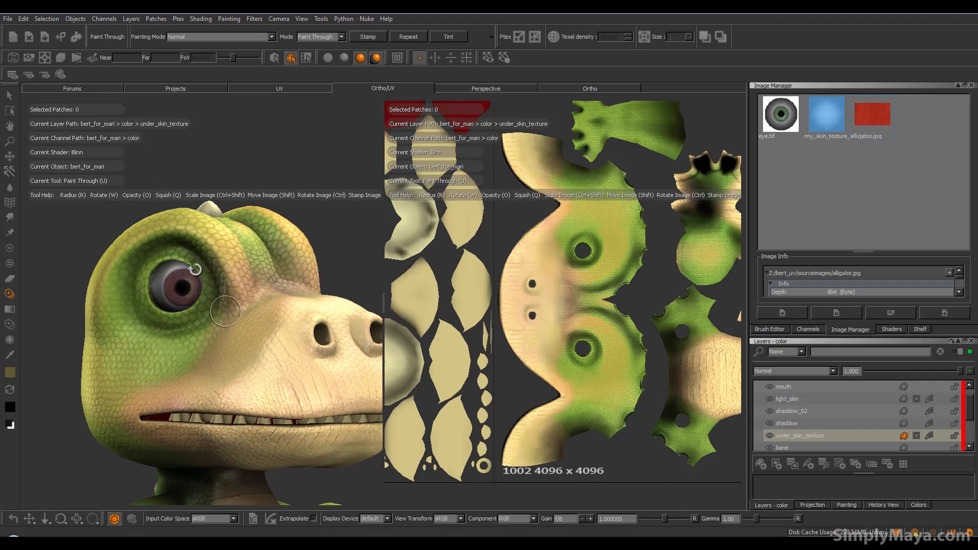
alt+middle_drag(561, 261, 407, 336)
mouse_move(472, 293)
alt+middle_down()
mouse_move(428, 319)
mouse_move(263, 352)
alt+middle_up()
alt+middle_drag(421, 295, 338, 301)
alt+middle_drag(509, 282, 471, 276)
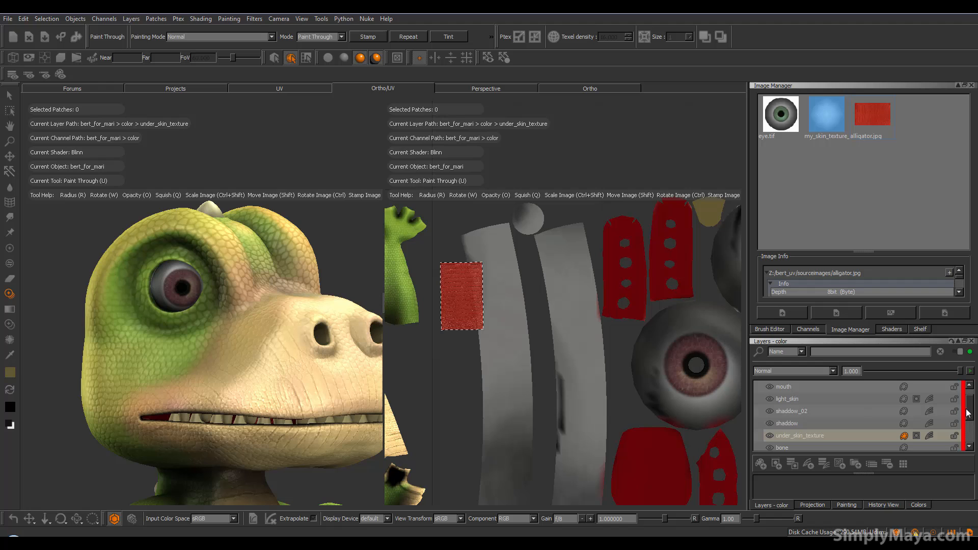
Step: Rename the lips layer to 'eyes'
drag(966, 409, 965, 378)
click(790, 389)
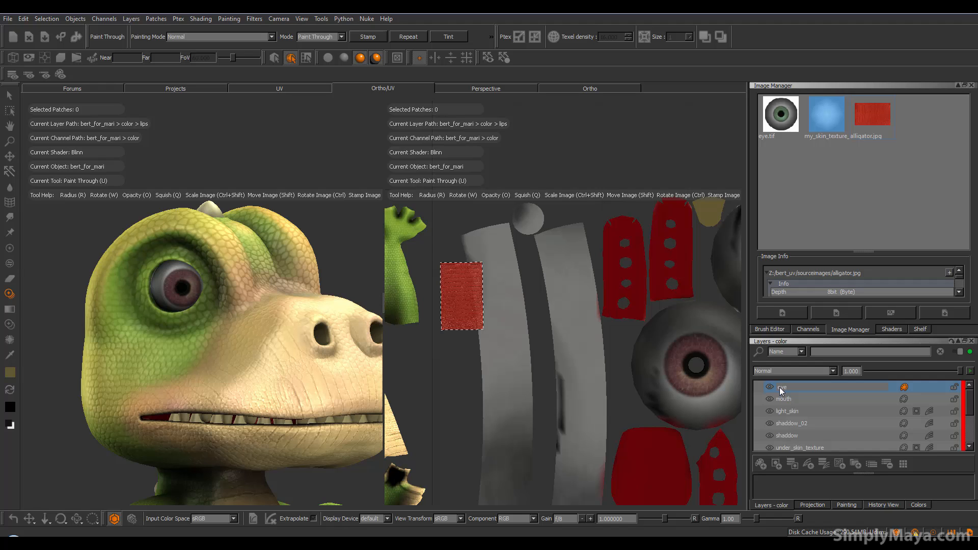
key(Return)
Step: Pan and zoom the UV view onto the upper eyeball patch
alt+middle_drag(619, 357, 442, 378)
alt+right_drag(530, 377, 587, 358)
alt+middle_drag(587, 358, 487, 413)
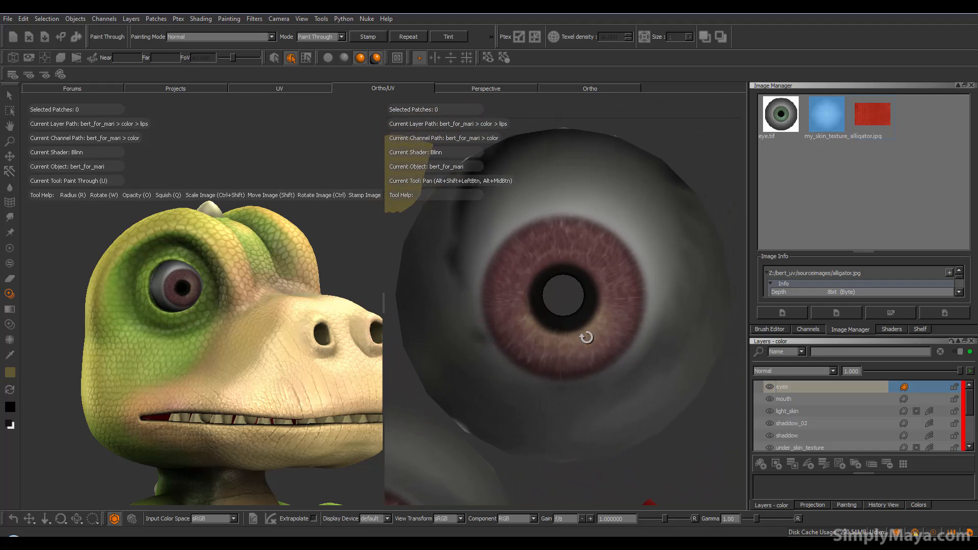
alt+middle_drag(591, 262, 592, 293)
alt+right_drag(592, 293, 585, 277)
Step: Load eye.tif and scale it up to cover the upper eyeball
mouse_move(774, 119)
mouse_down()
mouse_move(603, 249)
mouse_move(563, 296)
mouse_up()
drag(724, 193, 553, 295)
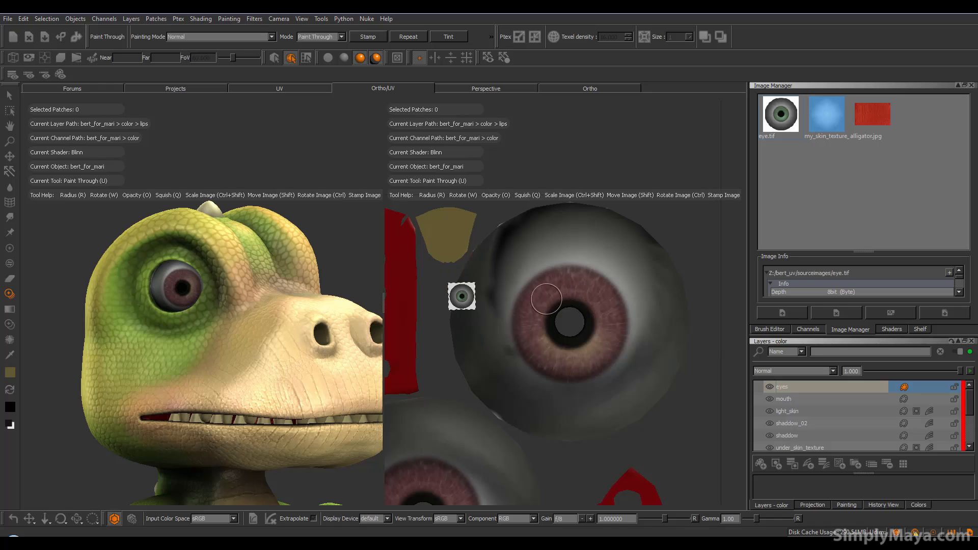
mouse_move(462, 300)
ctrl+shift+mouse_down()
mouse_move(520, 301)
mouse_move(579, 344)
mouse_move(644, 360)
mouse_move(572, 338)
mouse_move(564, 325)
ctrl+shift+mouse_up()
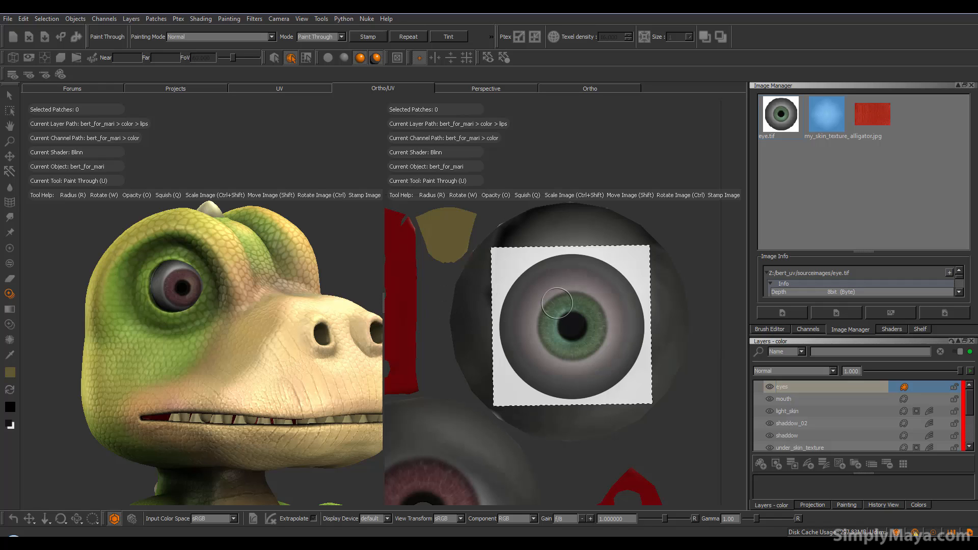
mouse_move(572, 317)
ctrl+shift+mouse_down()
mouse_move(605, 314)
mouse_move(535, 312)
mouse_move(591, 310)
mouse_move(541, 289)
mouse_move(560, 245)
mouse_move(509, 227)
mouse_move(464, 280)
mouse_move(463, 336)
mouse_move(489, 392)
mouse_move(434, 320)
mouse_move(502, 408)
mouse_move(545, 428)
mouse_move(494, 412)
mouse_move(581, 438)
mouse_move(683, 346)
mouse_move(601, 211)
mouse_move(572, 230)
ctrl+shift+mouse_up()
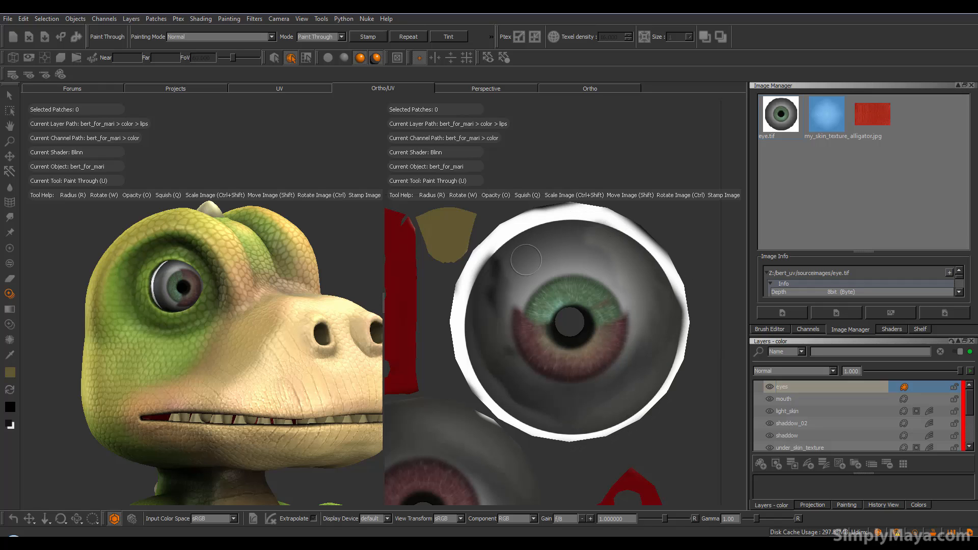
Step: Paint the green iris and clean white through eye.tif, bake it, then add more
mouse_move(537, 291)
mouse_down()
mouse_move(611, 305)
mouse_move(534, 341)
mouse_move(601, 325)
mouse_move(570, 273)
mouse_move(489, 305)
mouse_move(558, 227)
mouse_move(532, 234)
mouse_move(659, 277)
mouse_move(662, 305)
mouse_move(540, 376)
mouse_move(672, 331)
mouse_move(530, 341)
mouse_up()
mouse_move(626, 398)
mouse_down()
mouse_move(499, 377)
mouse_move(481, 333)
mouse_up()
mouse_move(544, 406)
mouse_down()
mouse_move(652, 412)
mouse_move(544, 344)
mouse_up()
drag(602, 326, 558, 330)
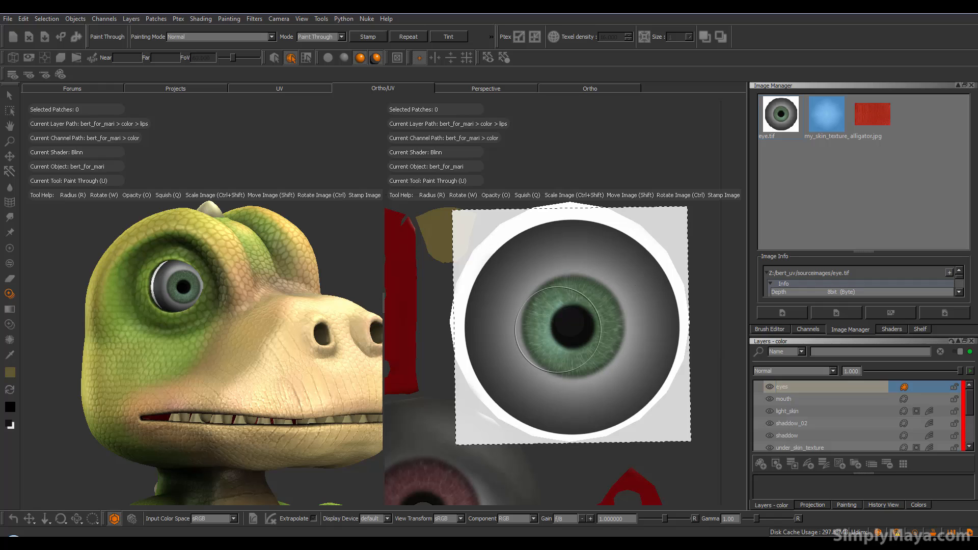
key(b)
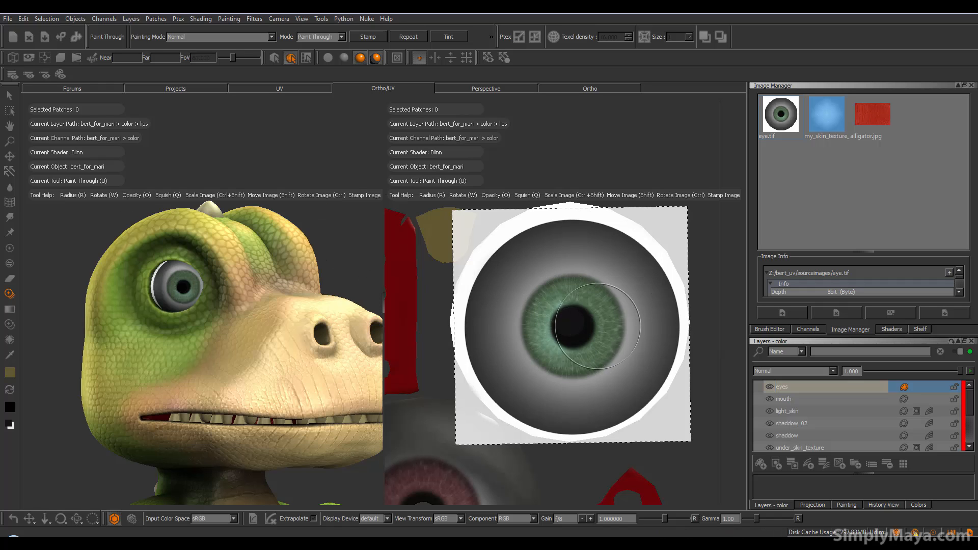
mouse_move(586, 334)
shift+mouse_down()
mouse_move(560, 300)
mouse_move(555, 263)
mouse_move(523, 225)
mouse_move(481, 305)
mouse_move(481, 392)
mouse_move(530, 423)
mouse_move(621, 413)
mouse_move(521, 404)
mouse_move(494, 417)
mouse_move(576, 433)
mouse_move(667, 331)
mouse_move(658, 248)
shift+mouse_up()
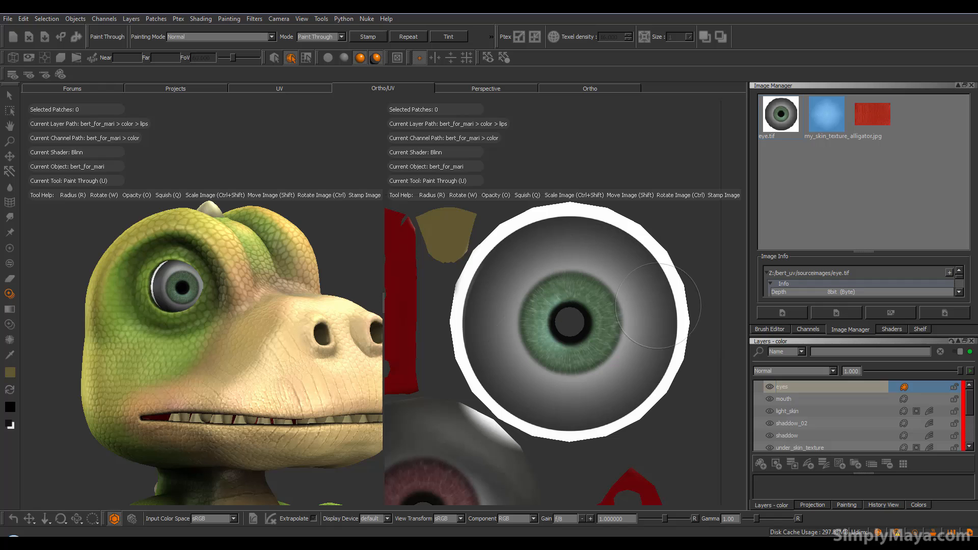
drag(585, 308, 596, 294)
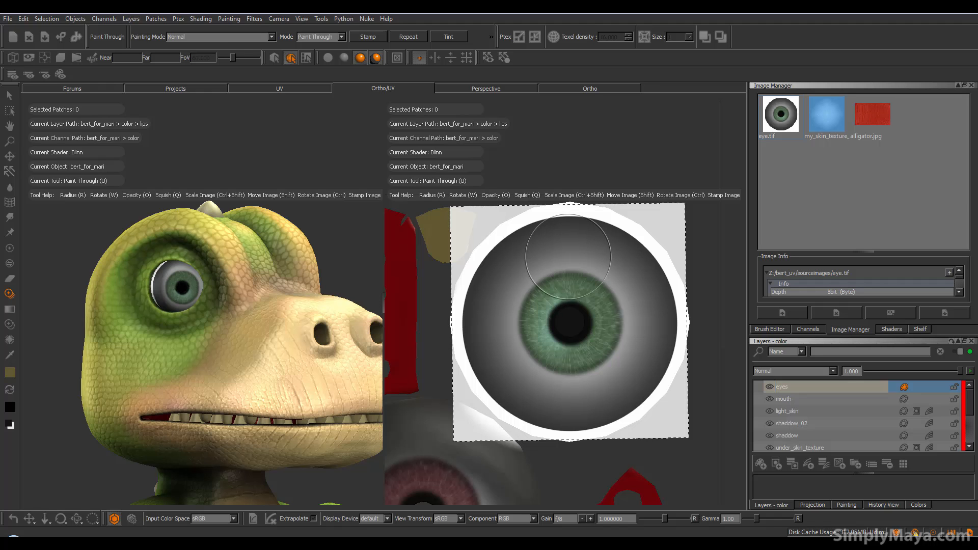
Step: Sample the eye white's grey, paint its upper-left rim, and set brush radius to 76
key(p)
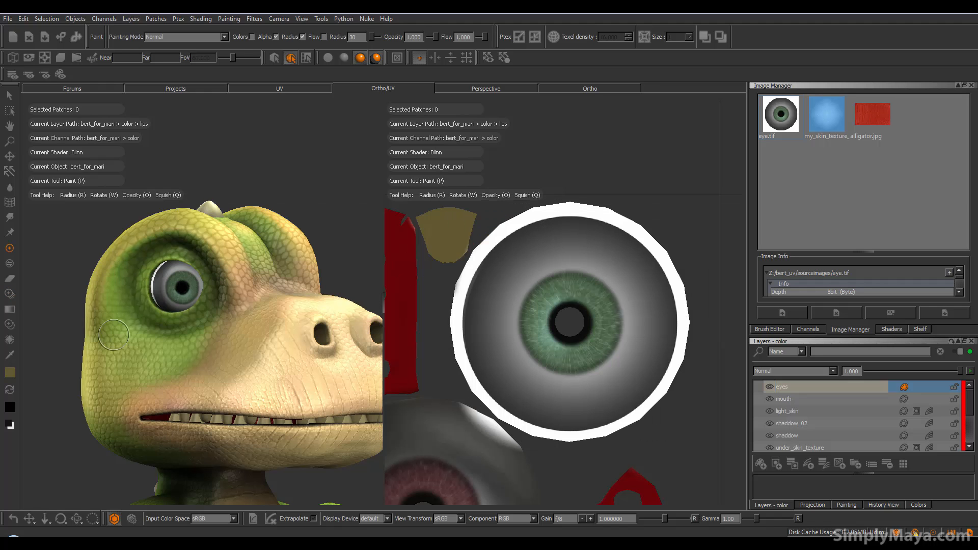
click(10, 355)
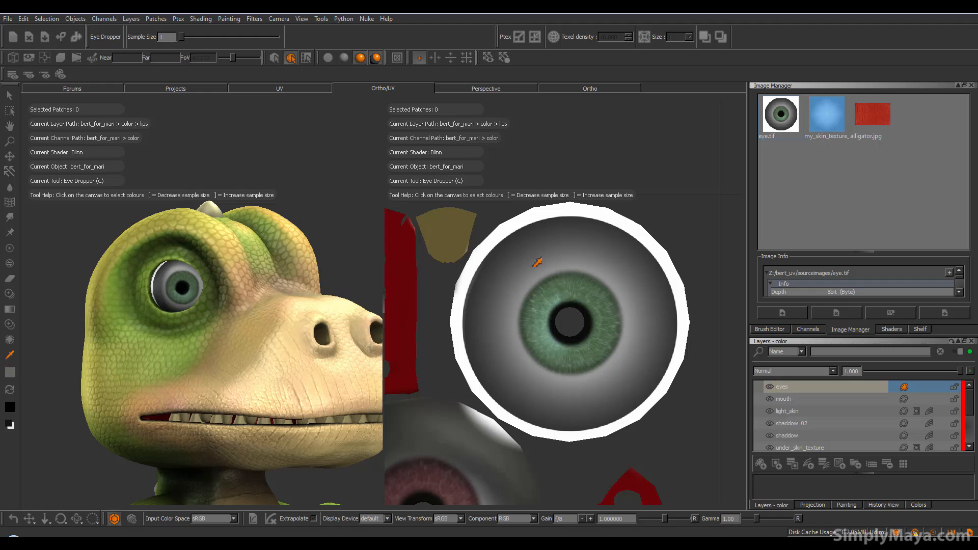
click(9, 248)
mouse_move(501, 242)
mouse_down()
mouse_move(516, 221)
mouse_move(529, 227)
mouse_move(490, 243)
mouse_move(456, 311)
mouse_move(454, 347)
mouse_move(474, 313)
mouse_move(469, 357)
mouse_move(494, 407)
mouse_move(555, 435)
mouse_move(626, 417)
mouse_move(657, 382)
mouse_move(678, 298)
mouse_move(659, 242)
mouse_move(600, 211)
mouse_move(541, 215)
mouse_move(492, 252)
mouse_move(466, 291)
mouse_up()
key(r)
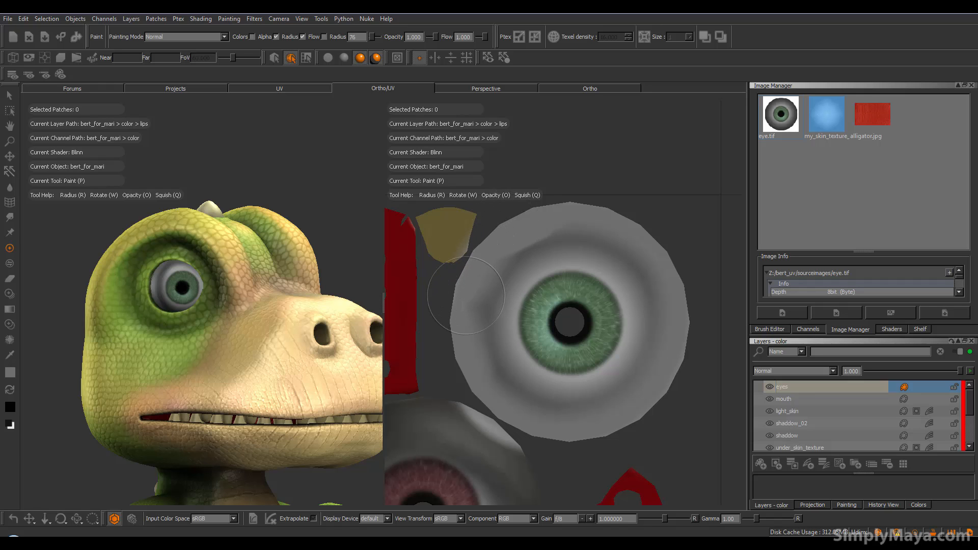
Step: Brush grey over the eye white's lower-left crease, right rim and left rim
mouse_move(473, 360)
mouse_down()
mouse_move(491, 396)
mouse_move(572, 430)
mouse_move(623, 408)
mouse_up()
mouse_move(655, 354)
mouse_down()
mouse_move(673, 300)
mouse_move(642, 230)
mouse_move(559, 215)
mouse_up()
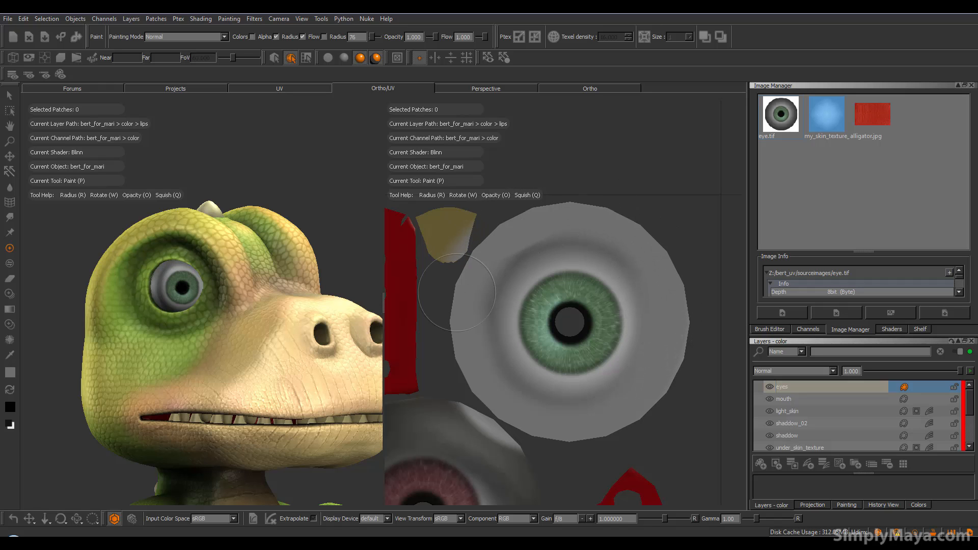
drag(465, 341, 488, 263)
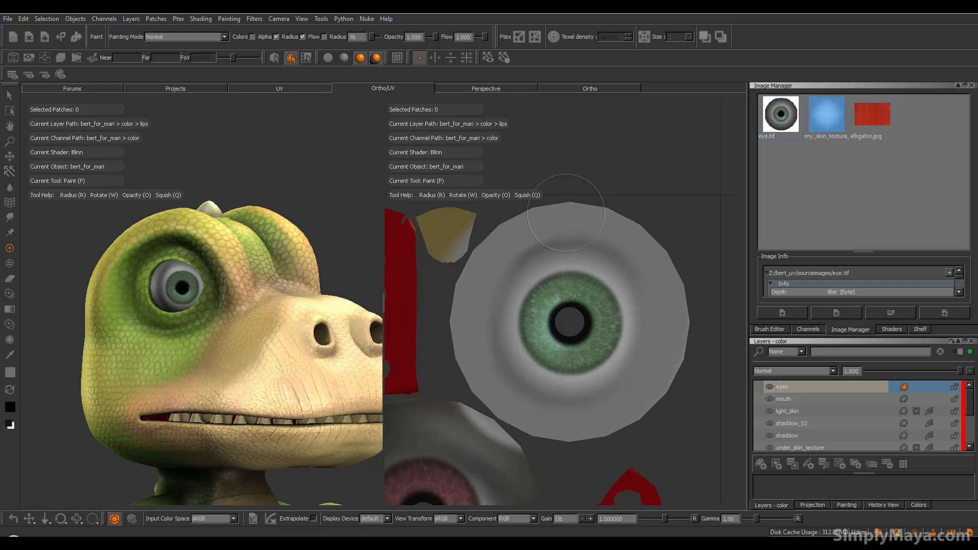
drag(490, 360, 516, 398)
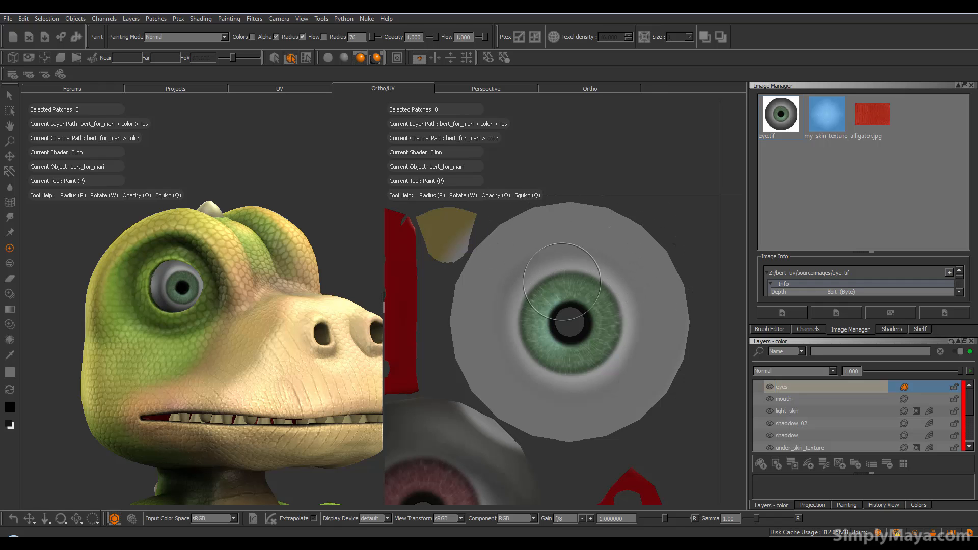
Step: Orbit to check the painted eye, then bring the second eyeball patch into view
mouse_move(260, 322)
alt+mouse_down()
mouse_move(236, 324)
mouse_move(298, 326)
mouse_move(112, 314)
mouse_move(204, 315)
mouse_move(178, 312)
mouse_move(186, 307)
alt+mouse_up()
alt+middle_drag(185, 295, 195, 324)
alt+right_drag(195, 324, 153, 326)
alt+middle_drag(204, 328, 205, 310)
mouse_move(565, 294)
alt+middle_down()
mouse_move(659, 225)
mouse_move(606, 183)
mouse_move(585, 208)
mouse_move(622, 208)
alt+middle_up()
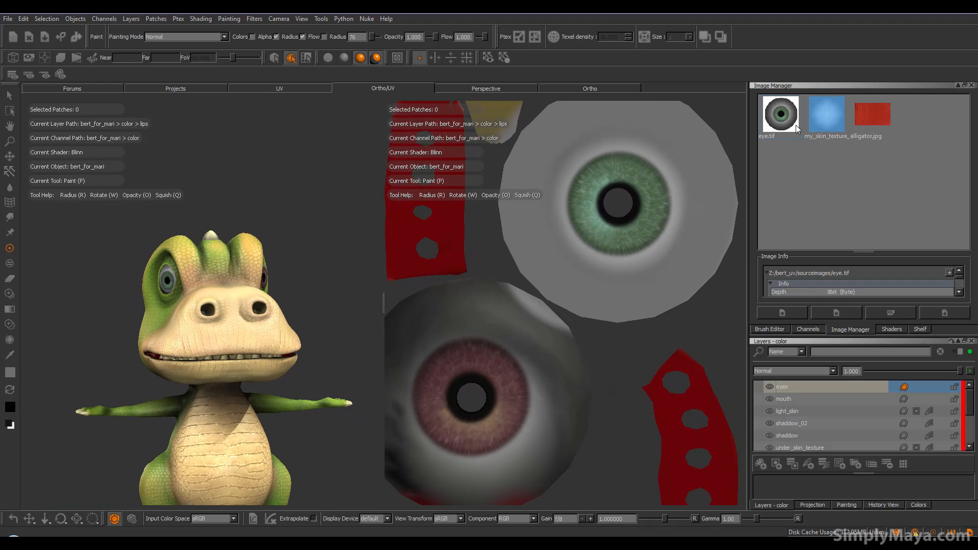
Step: Align eye.tif over the lower eyeball and paint its green iris through
drag(795, 110, 479, 356)
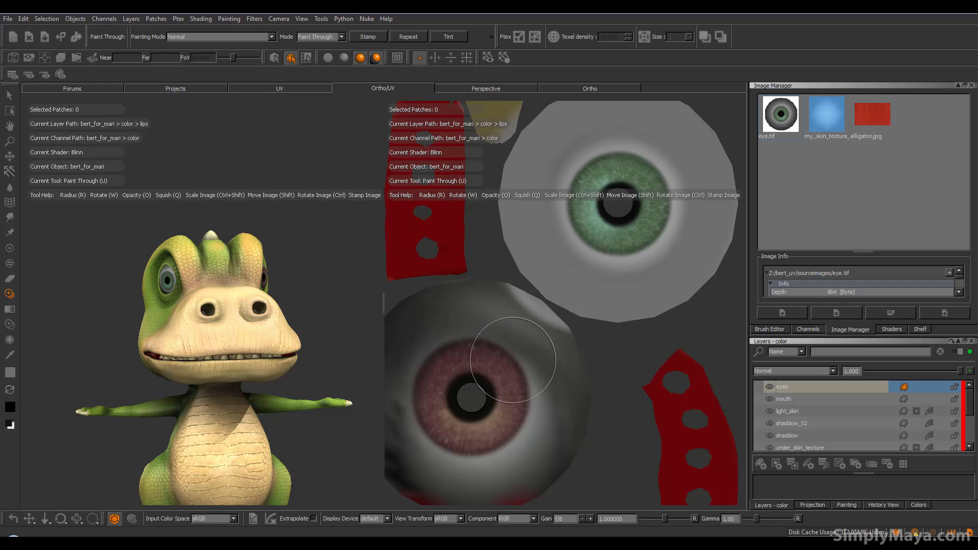
alt+middle_drag(547, 331, 634, 275)
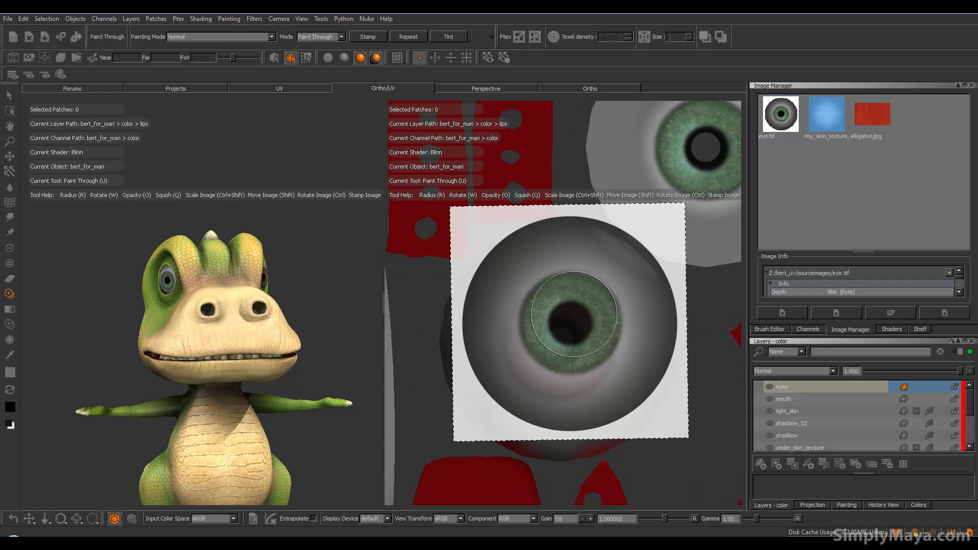
mouse_move(562, 327)
shift+mouse_down()
mouse_move(552, 343)
mouse_move(562, 332)
mouse_move(506, 328)
mouse_move(565, 372)
mouse_move(582, 349)
mouse_move(622, 352)
shift+mouse_up()
drag(605, 290, 624, 369)
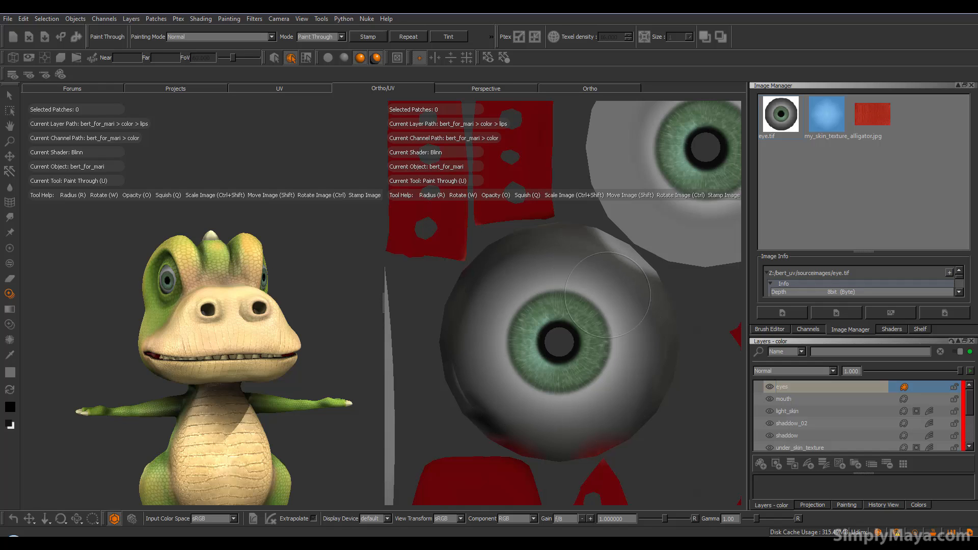
drag(627, 332, 624, 330)
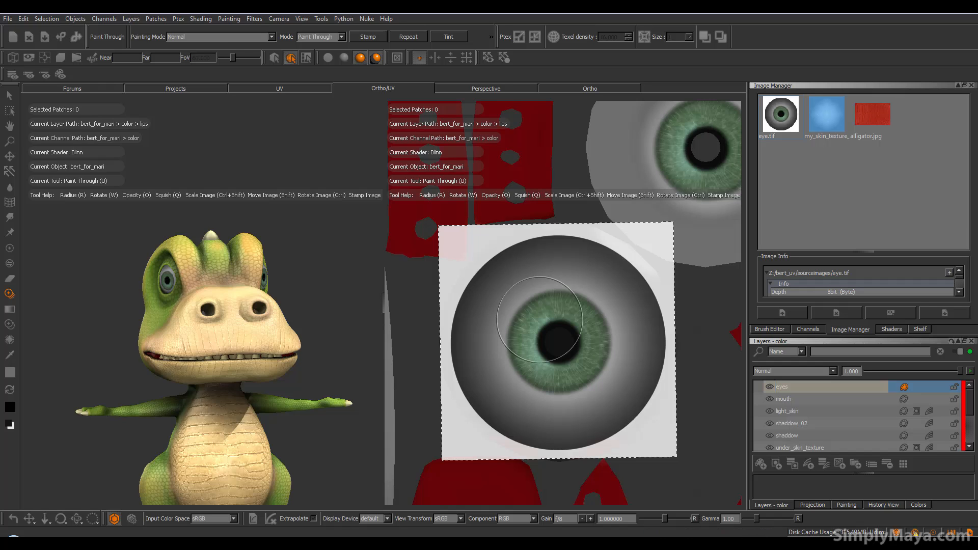
Step: Paint grey over the upper-left white and lower-left shadow of the eyeball
key(p)
mouse_move(545, 271)
mouse_down()
mouse_move(524, 251)
mouse_move(504, 252)
mouse_move(487, 276)
mouse_up()
mouse_move(458, 333)
mouse_down()
mouse_move(471, 392)
mouse_move(504, 425)
mouse_move(539, 443)
mouse_move(607, 439)
mouse_move(662, 379)
mouse_move(654, 298)
mouse_move(614, 263)
mouse_move(550, 243)
mouse_move(594, 239)
mouse_move(644, 277)
mouse_move(680, 352)
mouse_move(665, 419)
mouse_up()
Step: Bake the second eye and orbit the dinosaur to check both eyes
key(b)
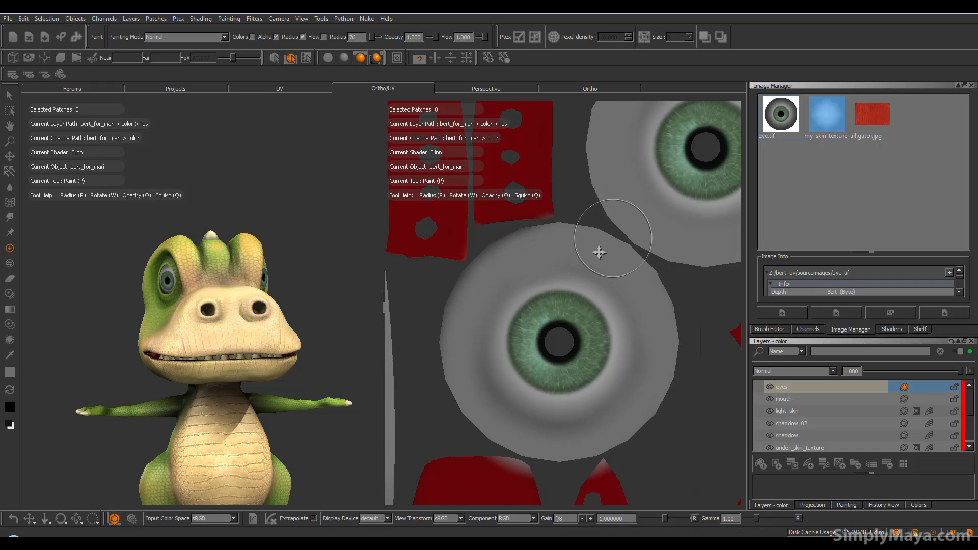
scroll(532, 285, down, 3)
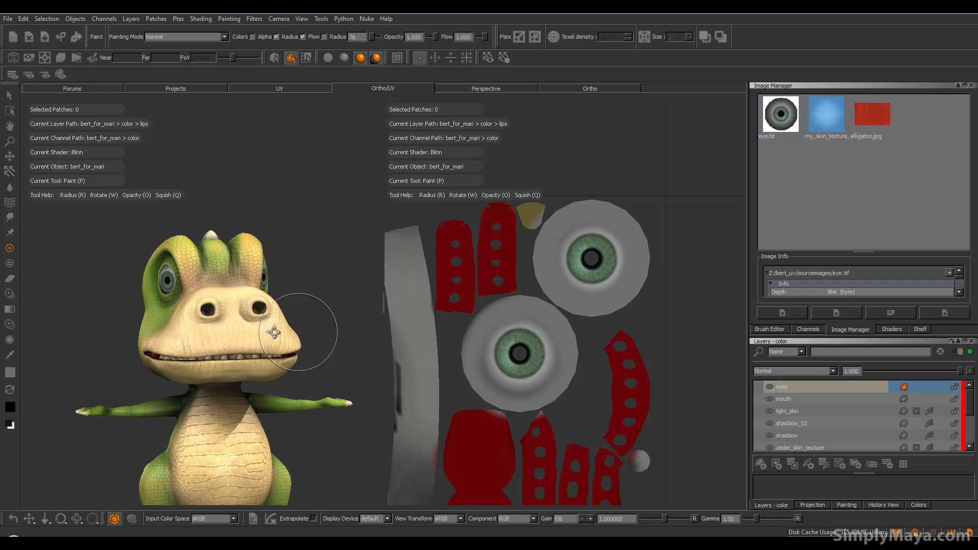
alt+drag(305, 332, 205, 331)
alt+right_drag(205, 330, 331, 338)
alt+middle_drag(288, 339, 85, 363)
alt+drag(85, 362, 285, 373)
alt+drag(172, 372, 264, 361)
alt+right_drag(264, 360, 207, 356)
mouse_move(207, 356)
alt+mouse_down()
mouse_move(238, 361)
mouse_move(175, 374)
mouse_move(156, 361)
mouse_move(263, 364)
alt+mouse_up()
alt+middle_drag(263, 364, 191, 360)
alt+drag(191, 360, 207, 353)
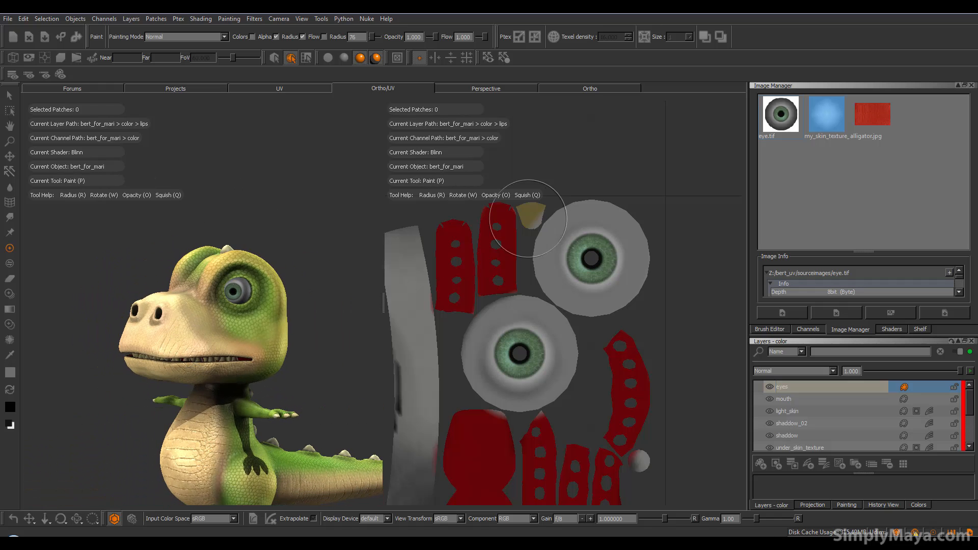
alt+middle_drag(650, 253, 682, 233)
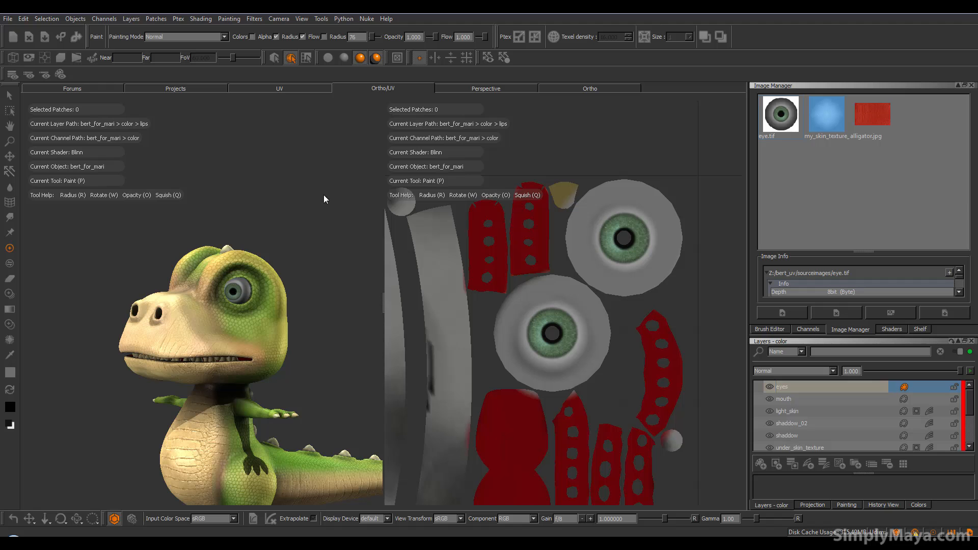
Step: Toggle 'View only the current paint / mask' on and off, then show the Shaders list
click(60, 75)
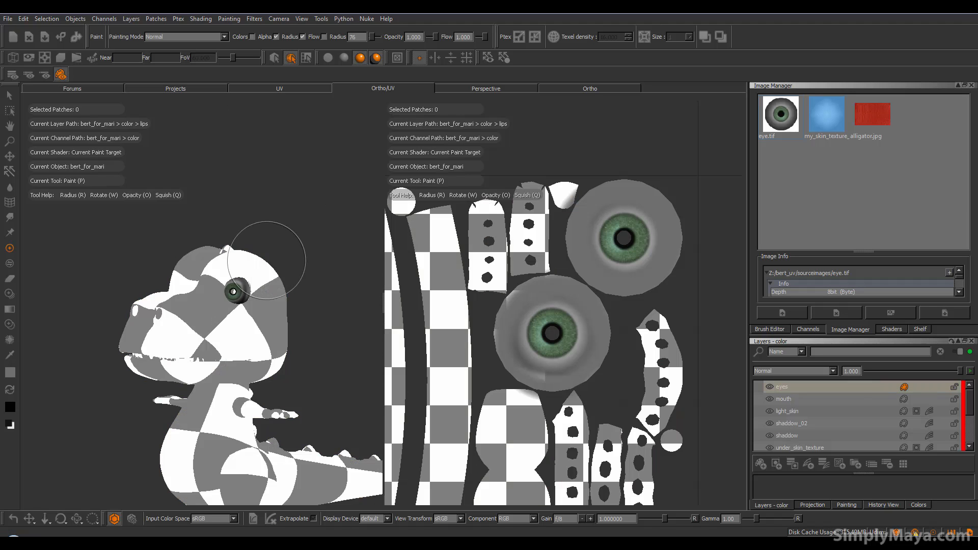
mouse_move(261, 280)
alt+mouse_down()
mouse_move(251, 332)
mouse_move(154, 308)
alt+mouse_up()
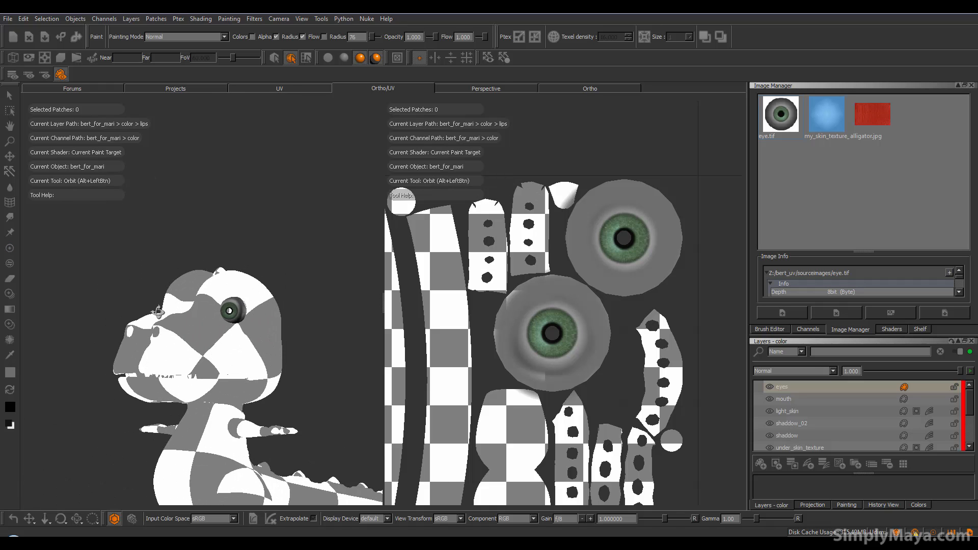
click(13, 76)
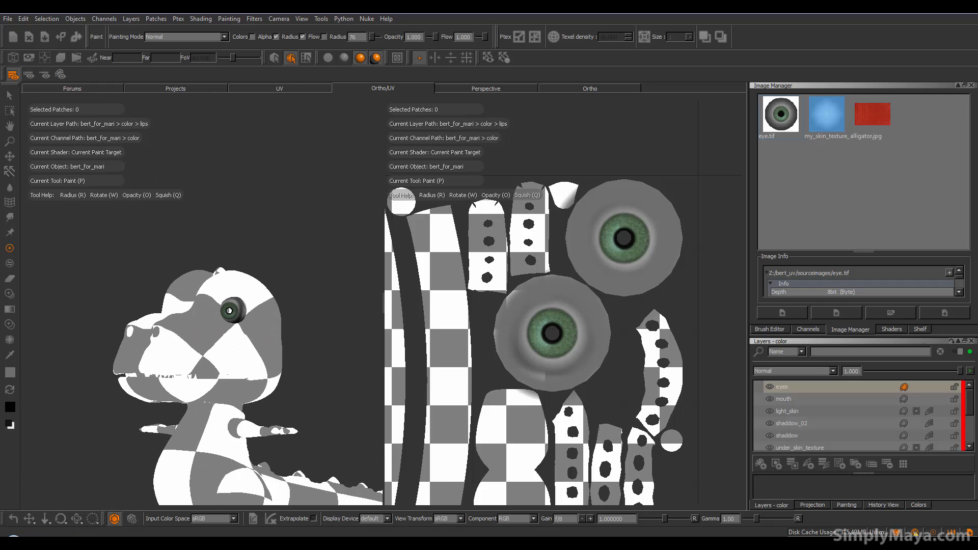
click(892, 329)
Step: Switch viewport shading to the Blinn shader and zoom in on the dinosaur's head
click(822, 185)
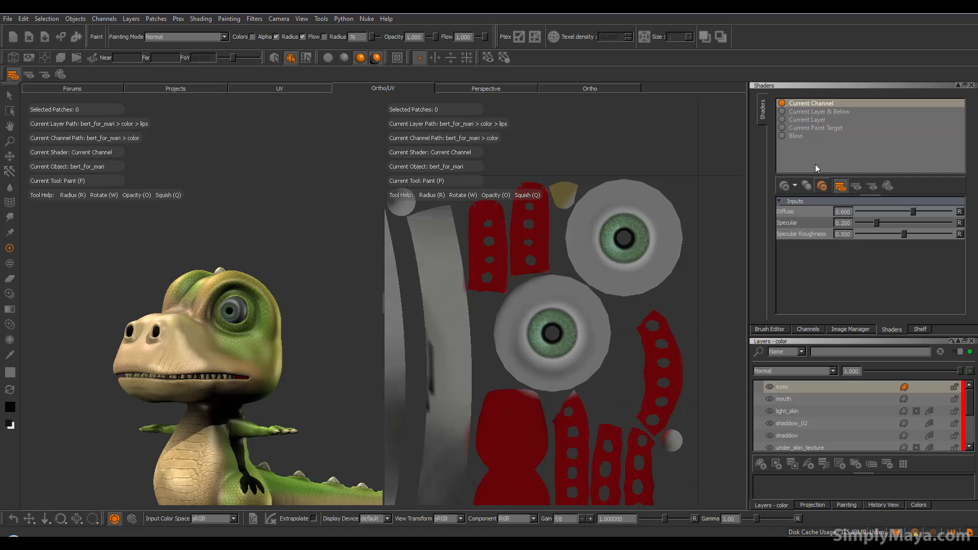
click(795, 136)
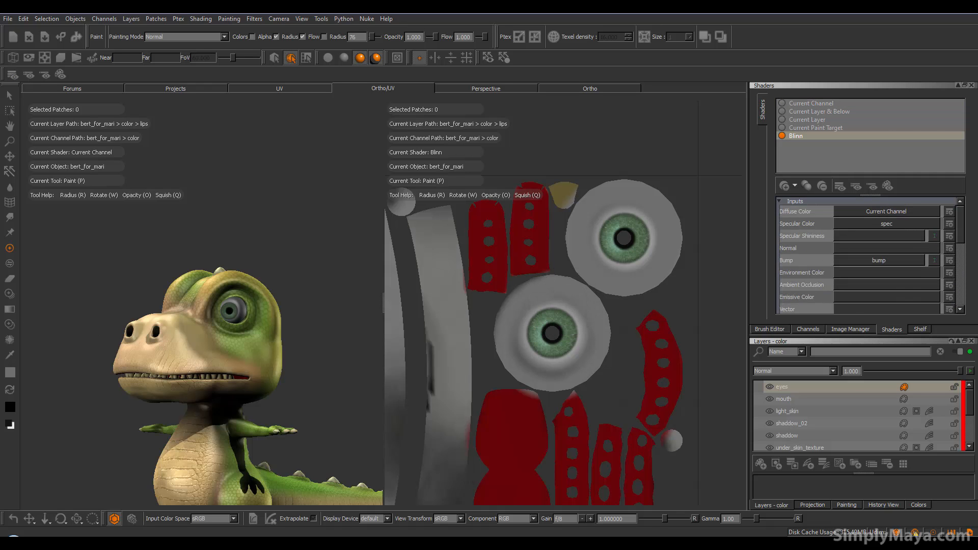
alt+middle_drag(213, 371, 205, 316)
alt+drag(205, 316, 184, 349)
alt+right_drag(184, 349, 224, 314)
alt+middle_drag(224, 315, 196, 417)
alt+right_drag(196, 416, 223, 406)
Step: Orbit and pan around the Blinn-shaded dinosaur to inspect its head, arms and torso
alt+drag(222, 406, 270, 386)
alt+right_drag(236, 393, 159, 402)
alt+drag(165, 397, 175, 393)
alt+middle_drag(261, 338, 333, 286)
alt+drag(306, 310, 275, 306)
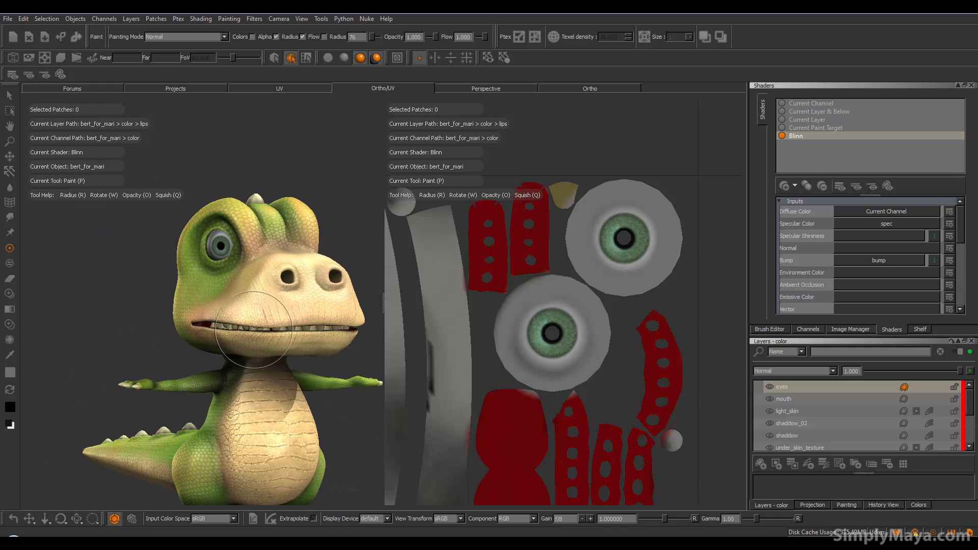
alt+middle_drag(257, 334, 219, 346)
alt+drag(219, 346, 262, 343)
alt+drag(200, 360, 279, 357)
click(827, 464)
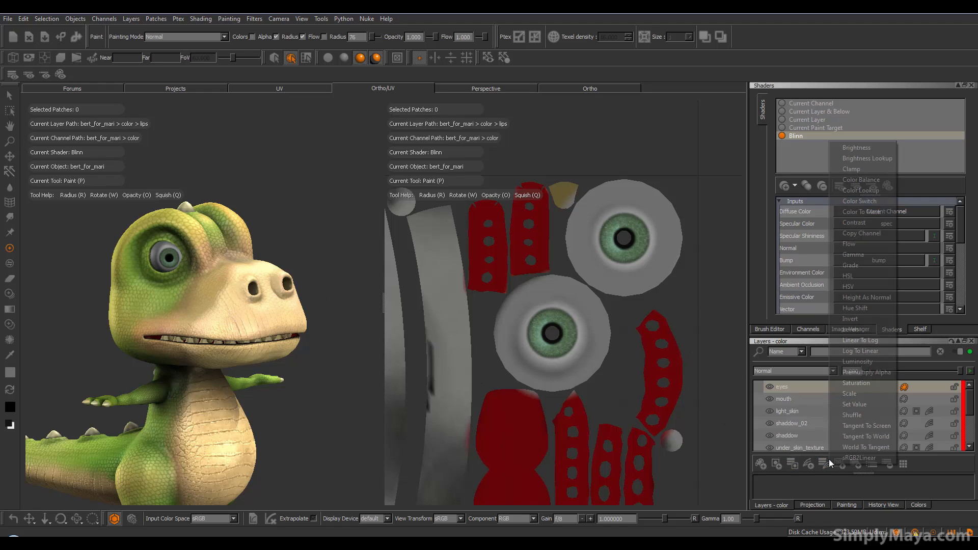
Step: Add an HSV adjustment to the eyes layer and open its Adjustment Stack
click(887, 279)
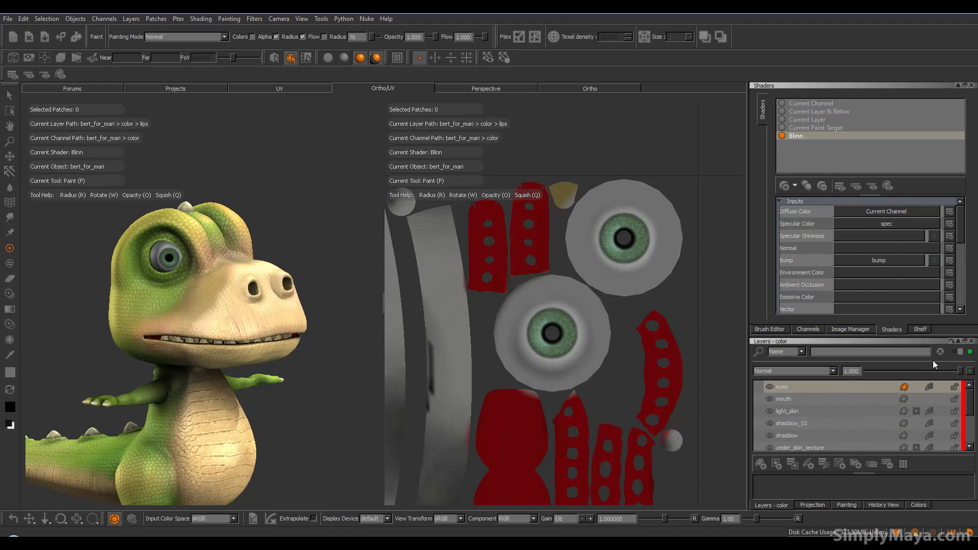
click(930, 387)
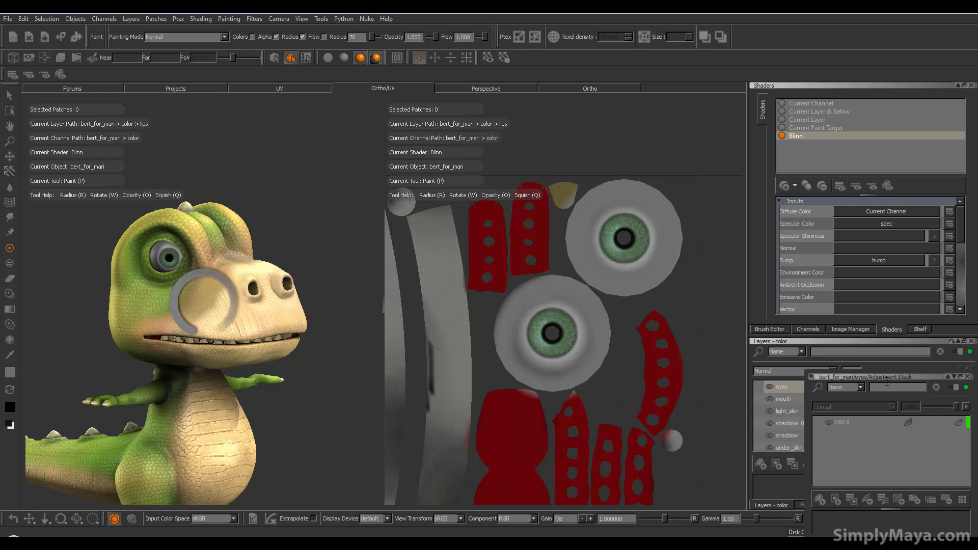
drag(885, 378, 599, 220)
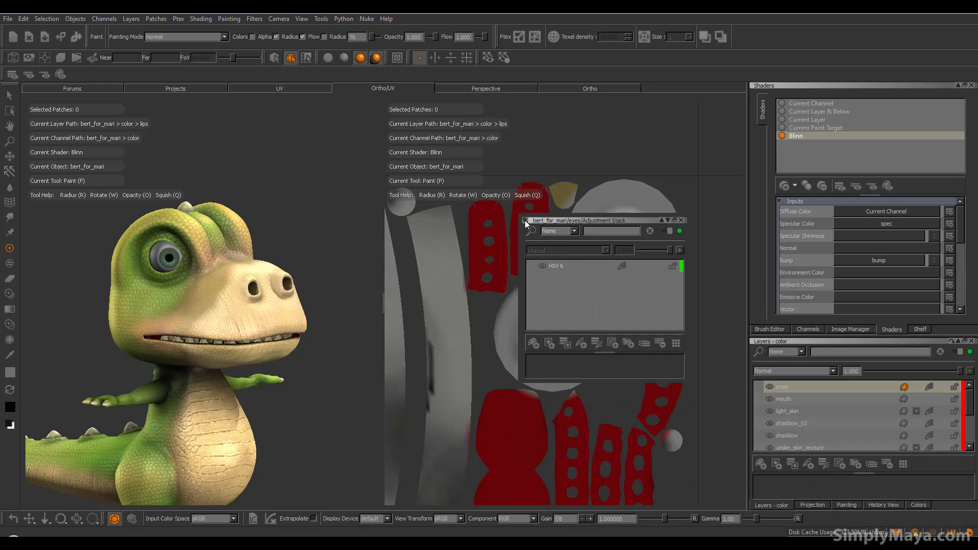
click(565, 266)
drag(605, 352, 604, 296)
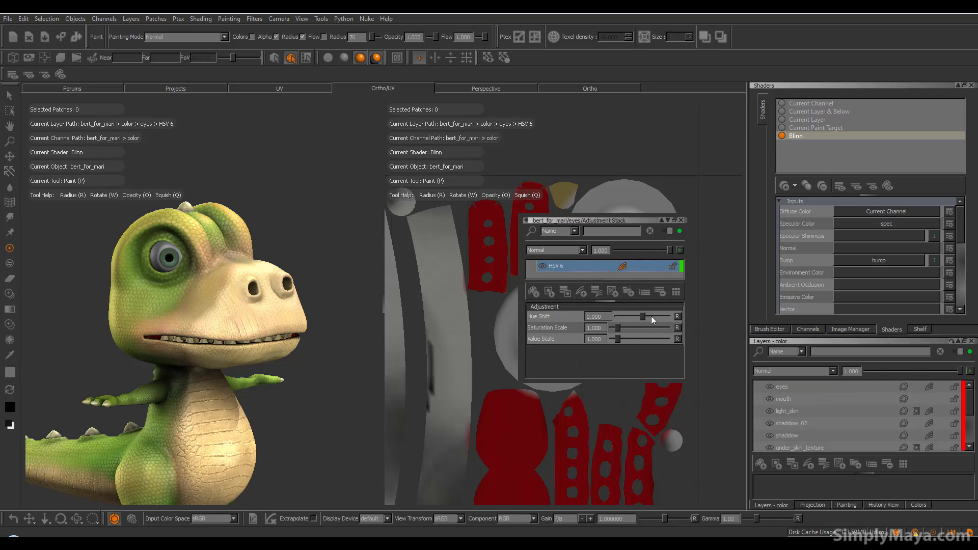
drag(520, 321, 259, 310)
drag(440, 222, 522, 227)
Step: Lower the HSV hue shift and set Saturation 1.444 and Value 1.333
drag(591, 319, 496, 318)
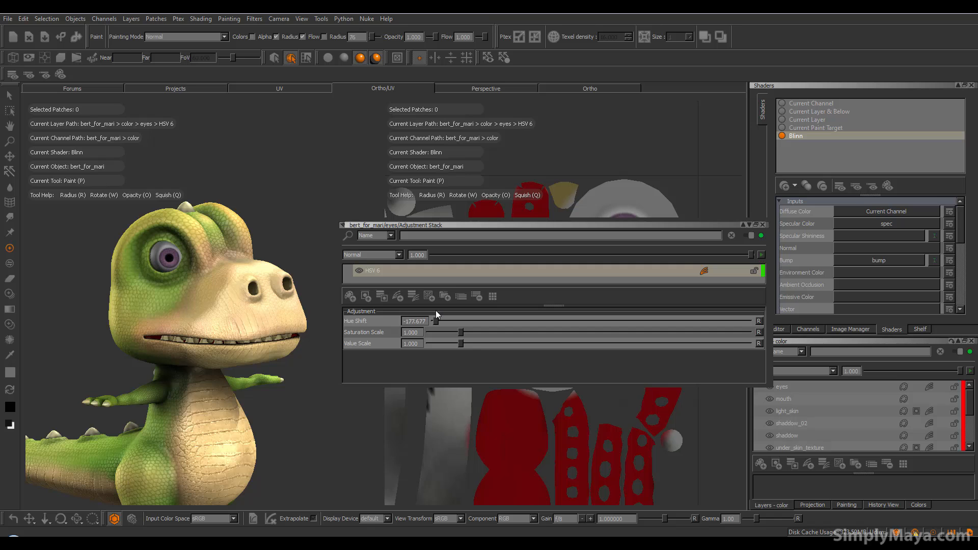
mouse_move(459, 331)
mouse_down()
mouse_move(475, 331)
mouse_move(454, 344)
mouse_move(479, 344)
mouse_move(470, 343)
mouse_up()
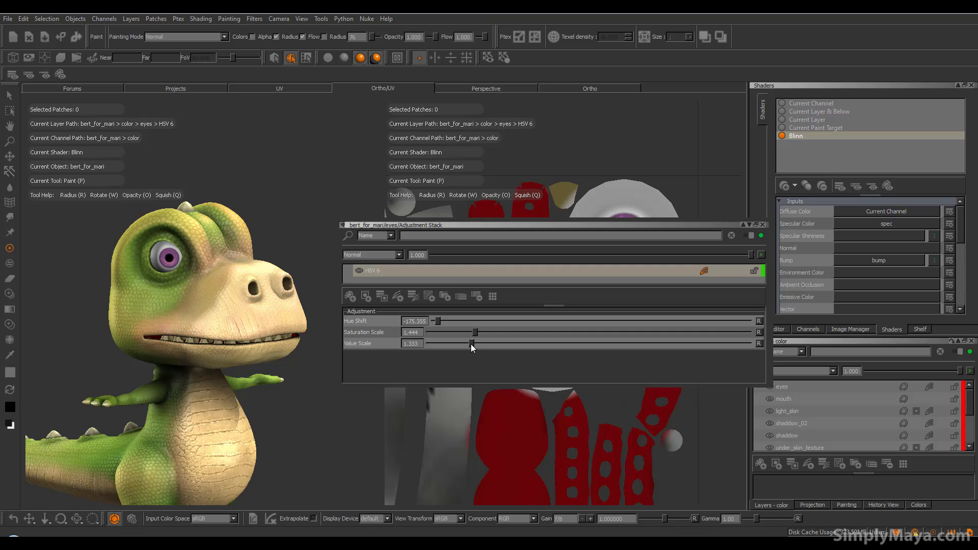
alt+drag(244, 321, 158, 329)
alt+right_drag(298, 337, 262, 333)
mouse_move(298, 337)
alt+mouse_down()
mouse_move(270, 331)
mouse_move(292, 326)
mouse_move(255, 321)
mouse_move(207, 329)
mouse_move(300, 330)
alt+mouse_up()
alt+drag(224, 334, 240, 331)
Step: Fine-tune the hue shift to -108.581 for pinkish-brown irises and close the Adjustment Stack
drag(437, 323, 461, 322)
scroll(273, 335, up, 6)
alt+shift+drag(273, 334, 265, 381)
click(465, 321)
drag(475, 322, 524, 325)
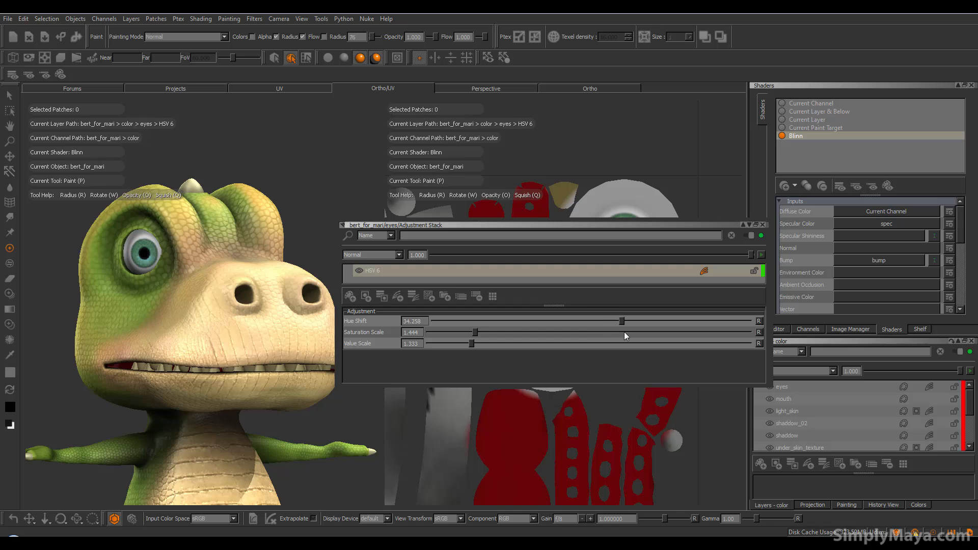
drag(657, 334, 703, 344)
drag(550, 343, 496, 348)
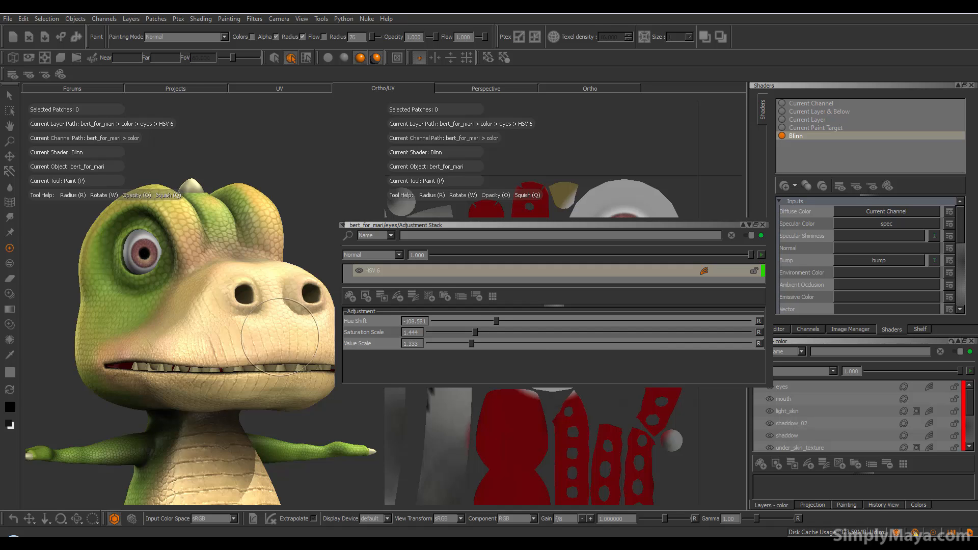
alt+right_drag(270, 354, 189, 351)
mouse_move(188, 351)
alt+mouse_down()
mouse_move(151, 344)
mouse_move(183, 331)
mouse_move(217, 355)
mouse_move(298, 350)
alt+mouse_up()
alt+middle_drag(267, 333, 289, 305)
alt+right_drag(243, 334, 257, 335)
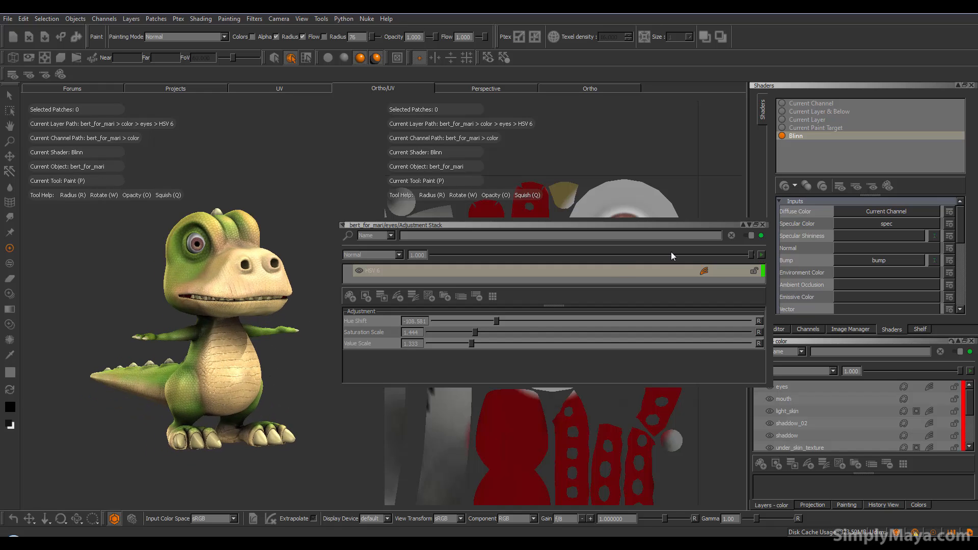
click(762, 225)
click(570, 88)
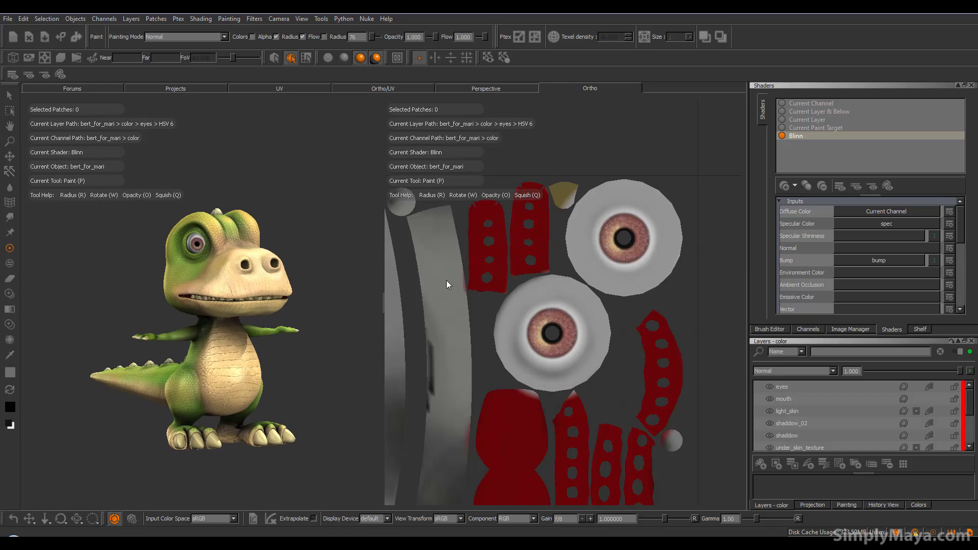
alt+drag(448, 265, 458, 293)
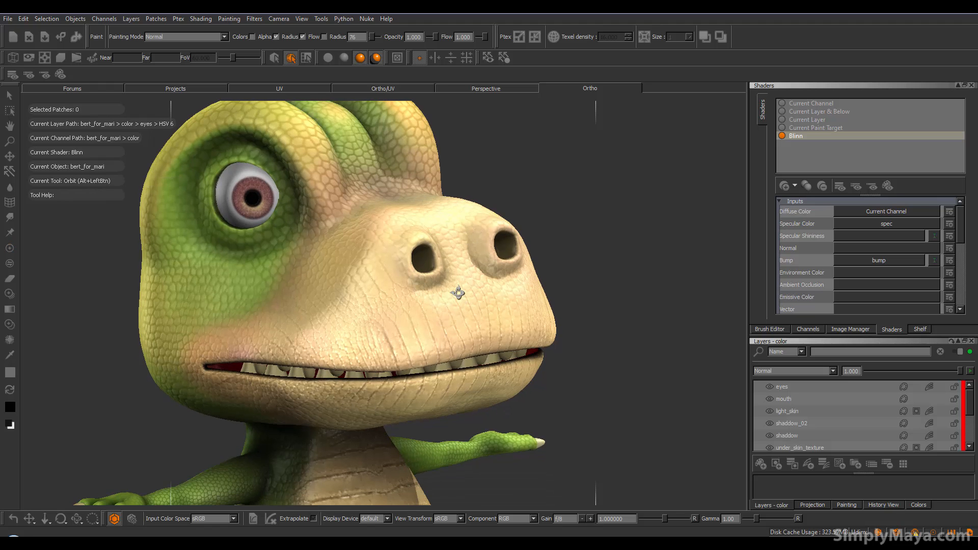
alt+right_drag(609, 320, 454, 300)
alt+middle_drag(450, 286, 461, 258)
mouse_move(466, 286)
alt+mouse_down()
mouse_move(551, 299)
mouse_move(425, 338)
mouse_move(432, 349)
mouse_move(483, 355)
mouse_move(410, 365)
mouse_move(463, 383)
mouse_move(487, 379)
mouse_move(419, 388)
mouse_move(494, 380)
mouse_move(423, 384)
mouse_move(521, 360)
mouse_move(505, 359)
alt+mouse_up()
alt+drag(455, 339, 448, 350)
alt+middle_drag(448, 349, 363, 352)
mouse_move(363, 352)
alt+mouse_down()
mouse_move(382, 361)
mouse_move(365, 340)
alt+mouse_up()
key(p)
scroll(970, 402, down, 1)
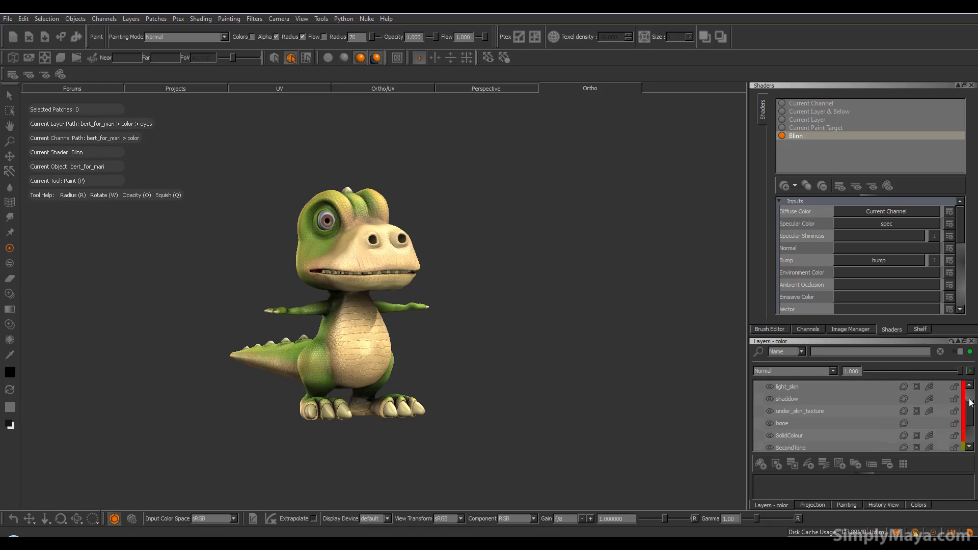
scroll(969, 390, up, 1)
alt+drag(456, 386, 416, 394)
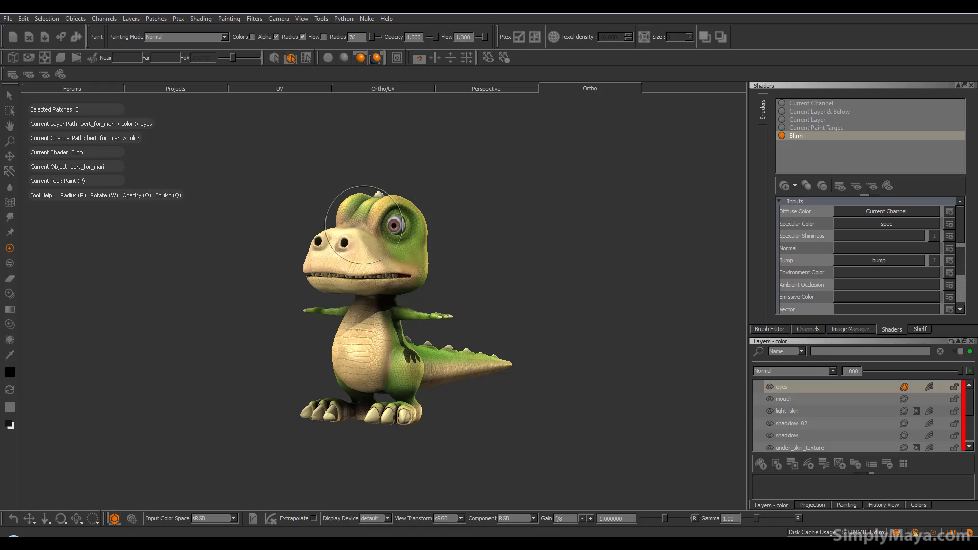
mouse_move(969, 402)
mouse_down()
mouse_move(973, 433)
mouse_move(977, 403)
mouse_up()
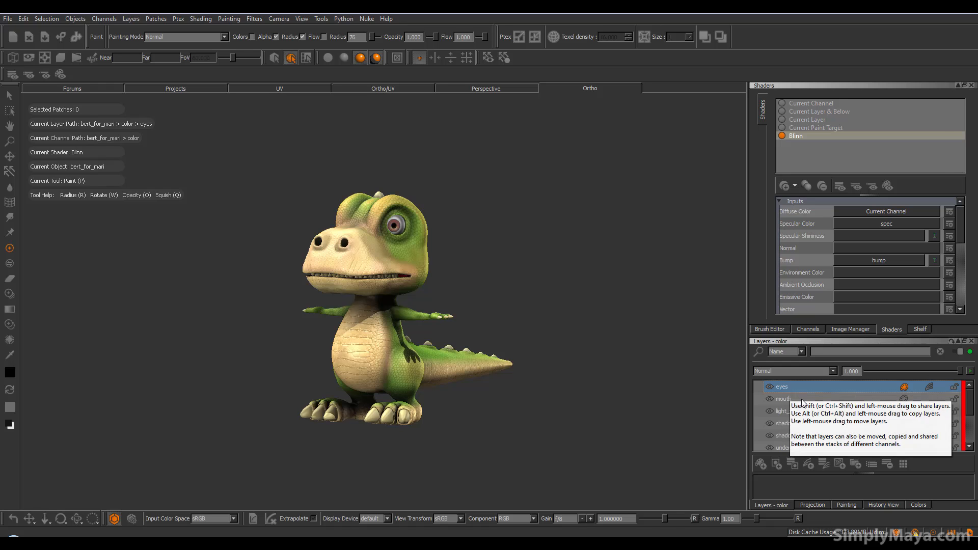
Step: Export the color channel's layers flattened into one image
right_click(851, 400)
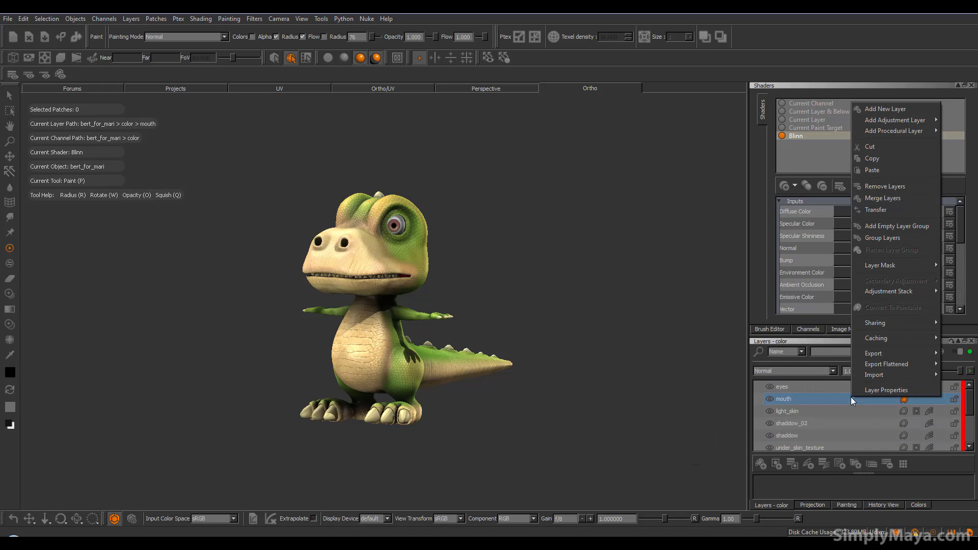
mouse_move(876, 366)
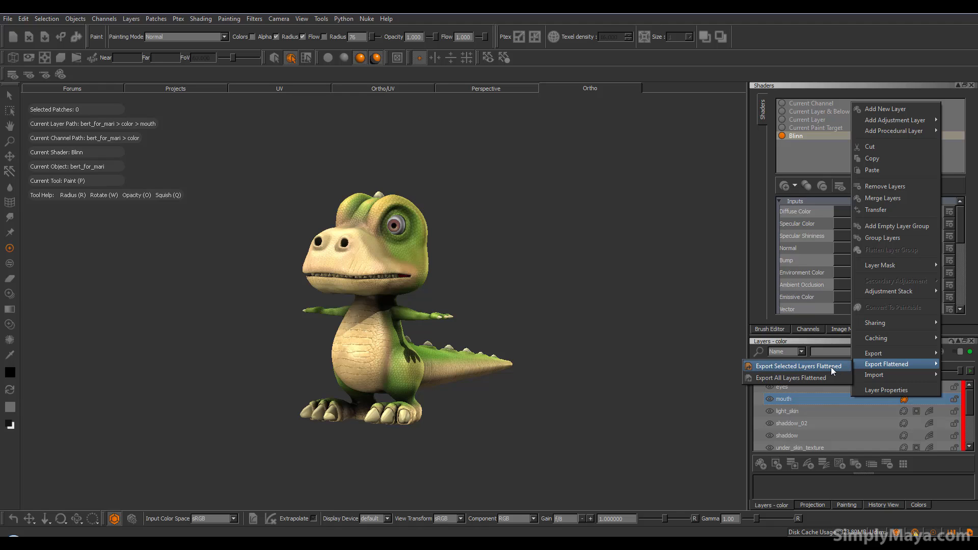
click(805, 378)
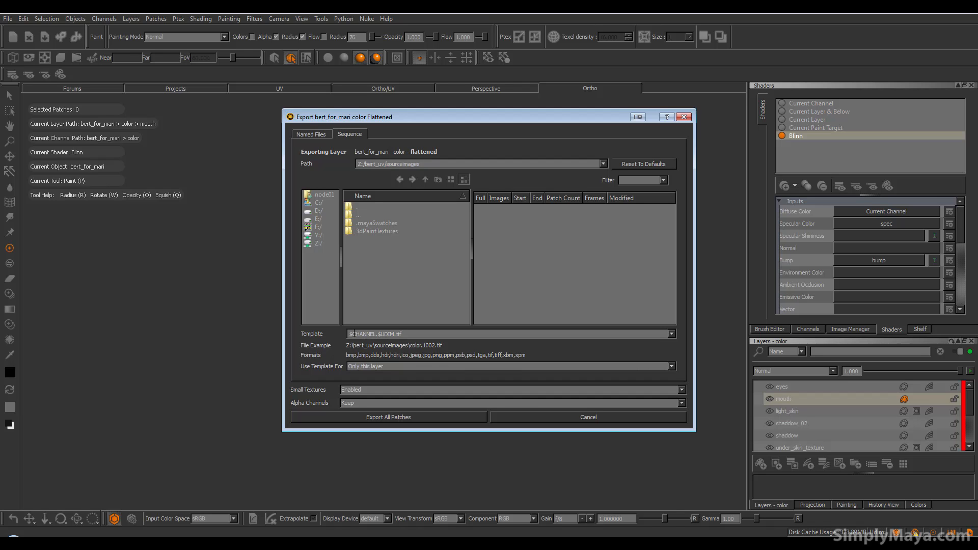
Step: Set the export template to burt_$CHANNEL.$UDIM.tif and export all patches
mouse_move(353, 335)
mouse_move(388, 330)
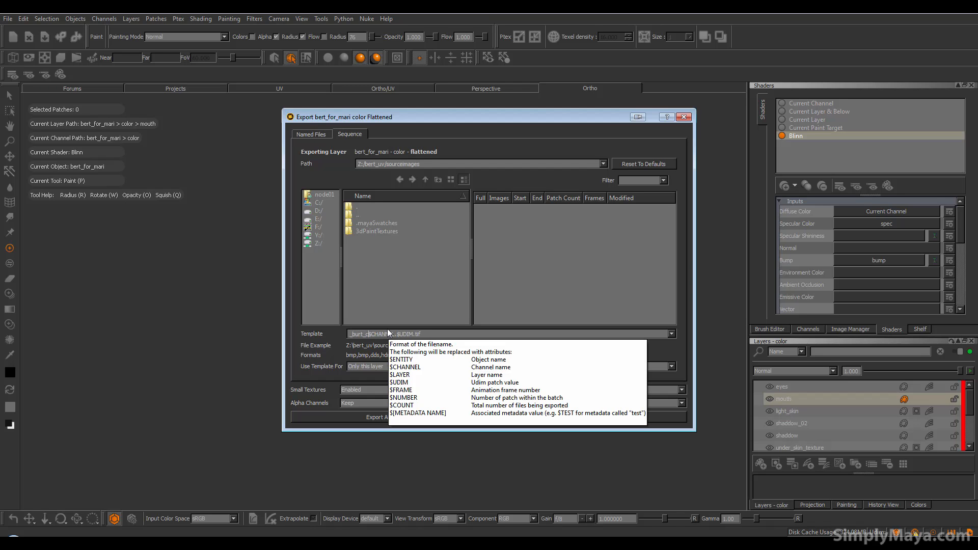
text(olor)
key(BackSpace)
key(BackSpace)
key(BackSpace)
key(BackSpace)
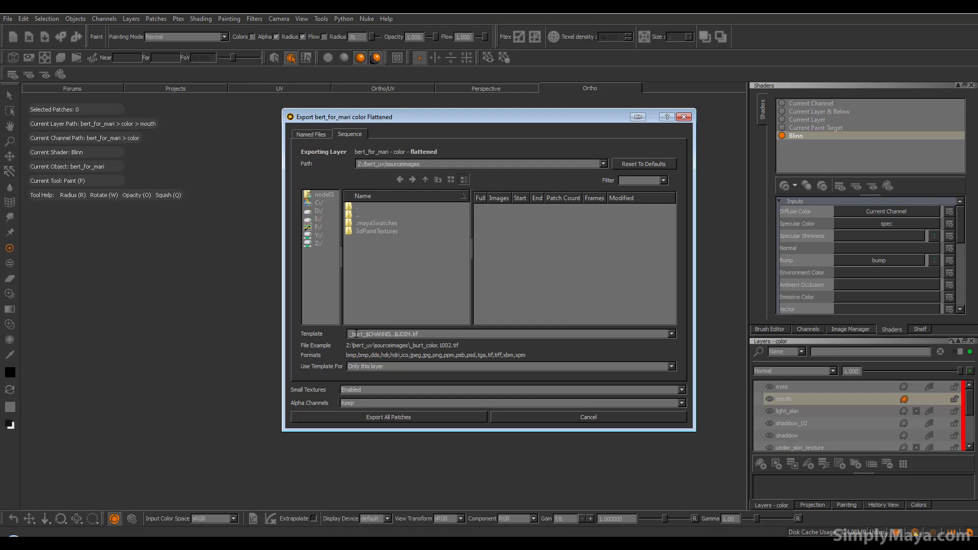
key(Delete)
click(441, 417)
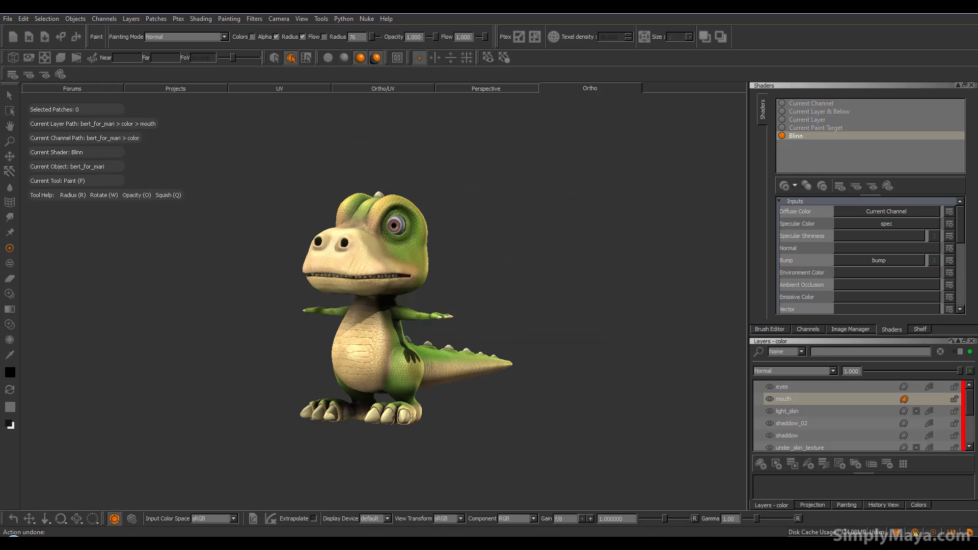
Step: Select the bump channel and export its flattened layers for all patches as burt_bump TIFFs
click(807, 330)
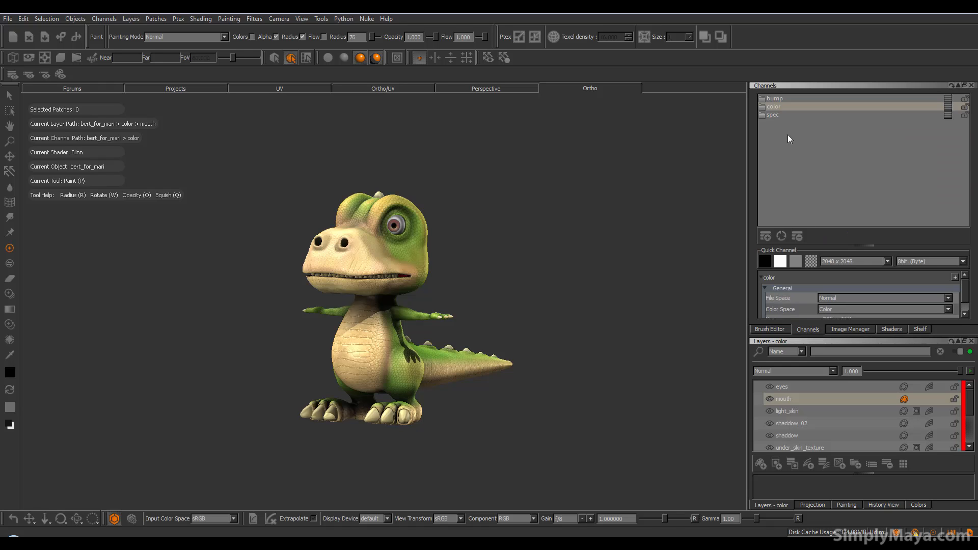
click(779, 99)
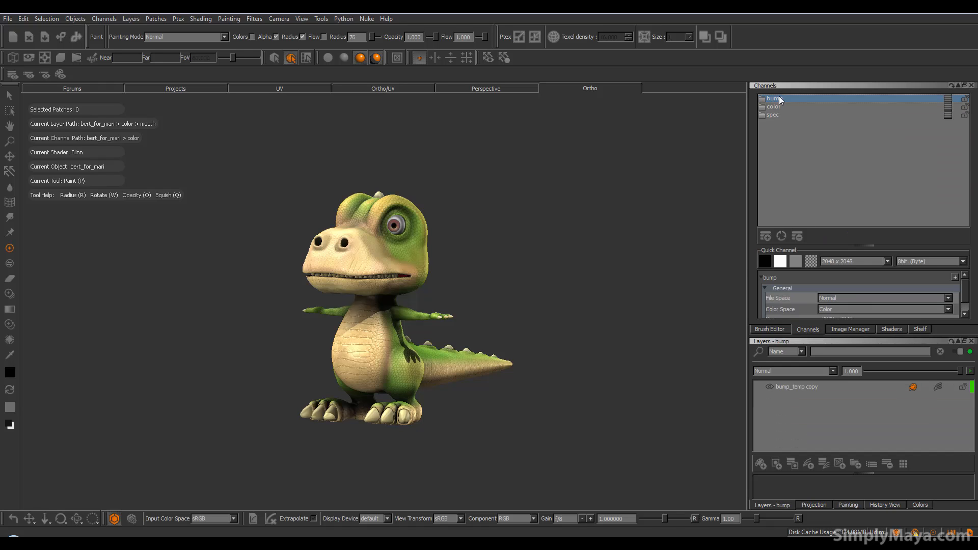
right_click(847, 412)
mouse_move(868, 418)
click(831, 431)
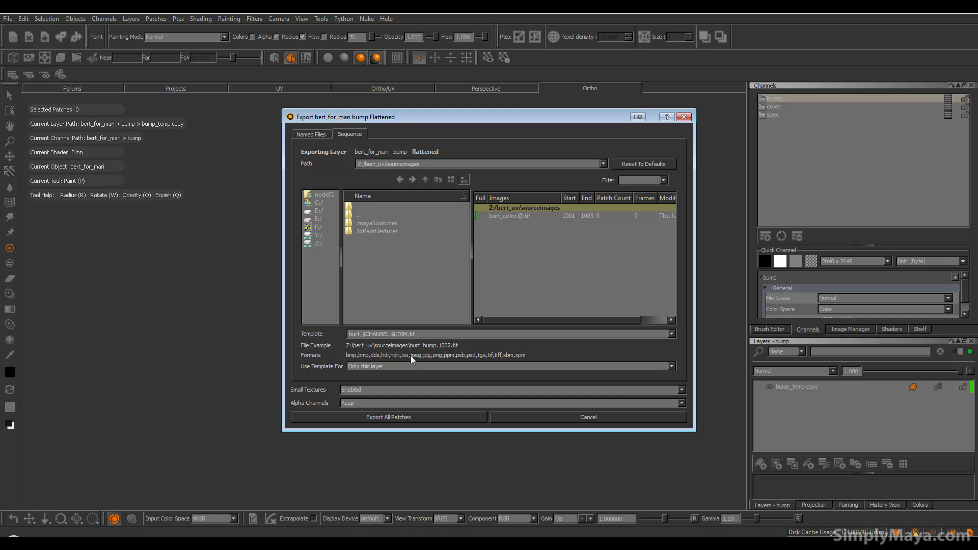
click(418, 418)
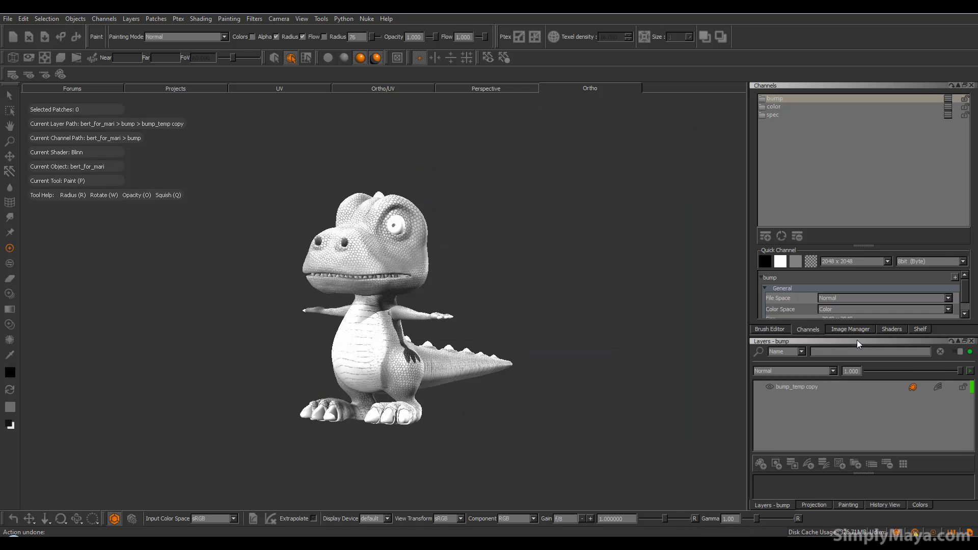
Step: Export the flattened spec channel as burt_spec UDIM TIFFs and bring up the bert_uv folder
click(777, 116)
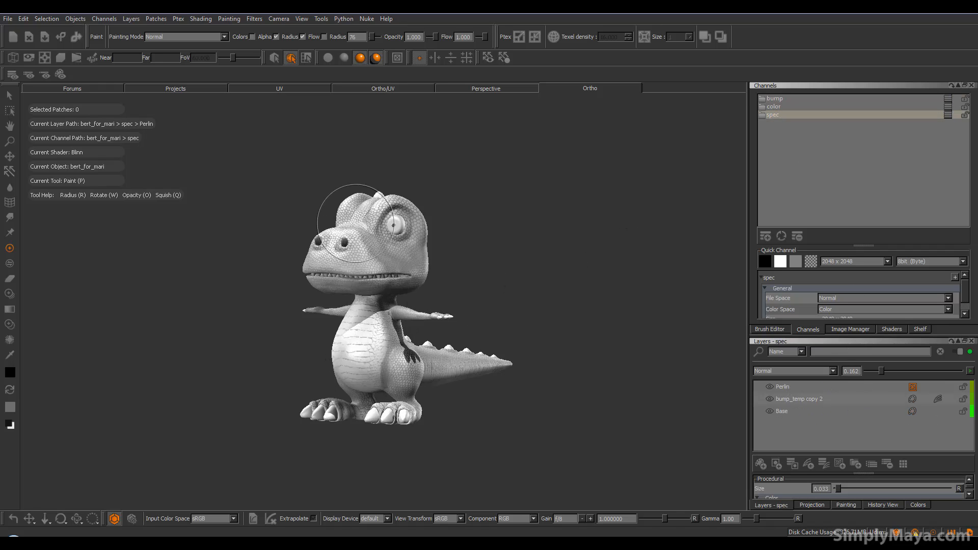
right_click(839, 427)
mouse_move(877, 432)
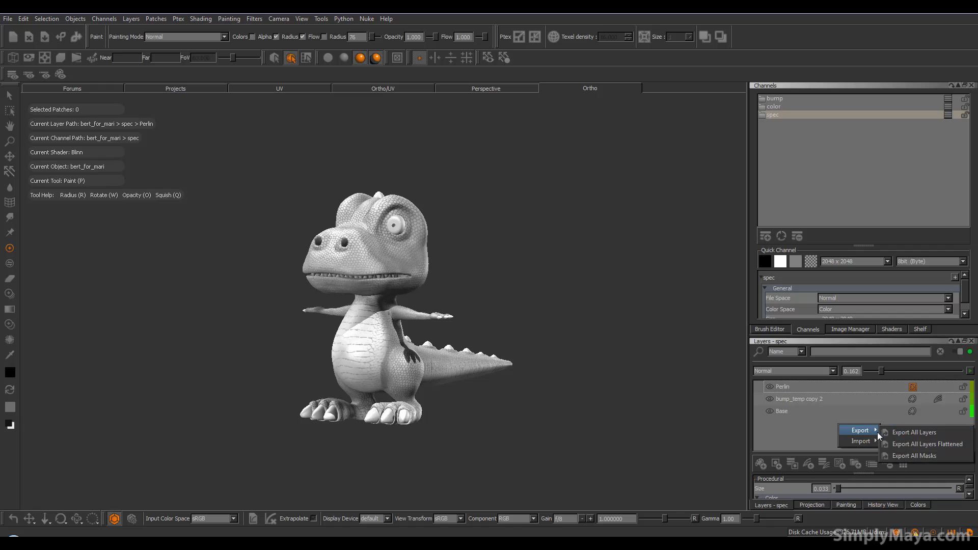
click(906, 442)
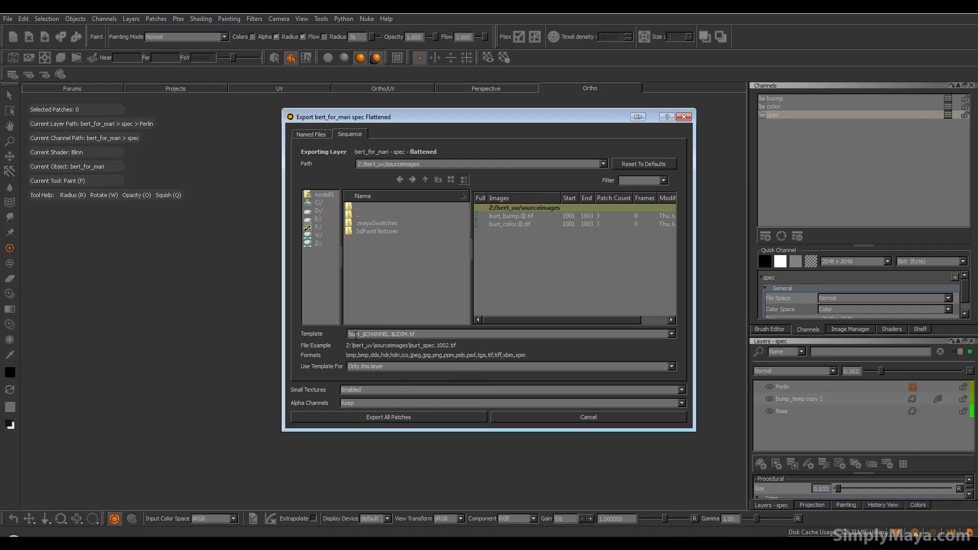
click(425, 420)
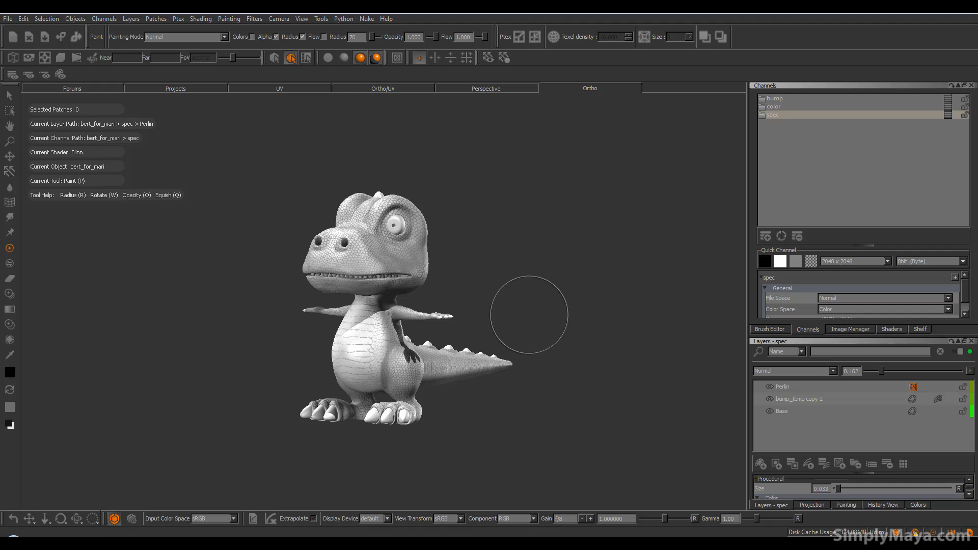
click(153, 544)
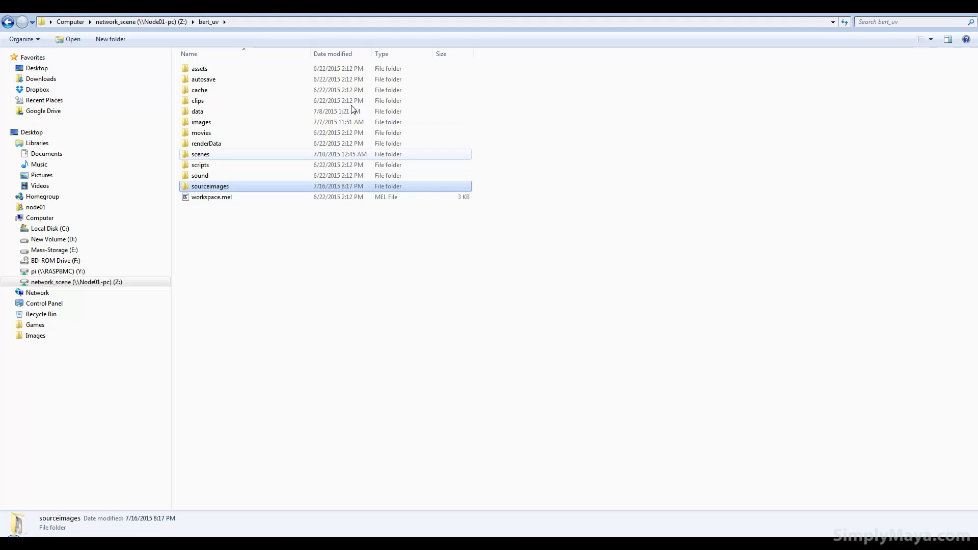
Step: Open the sourceimages folder to view the nine exported burt color, bump and spec TIFFs
double_click(222, 191)
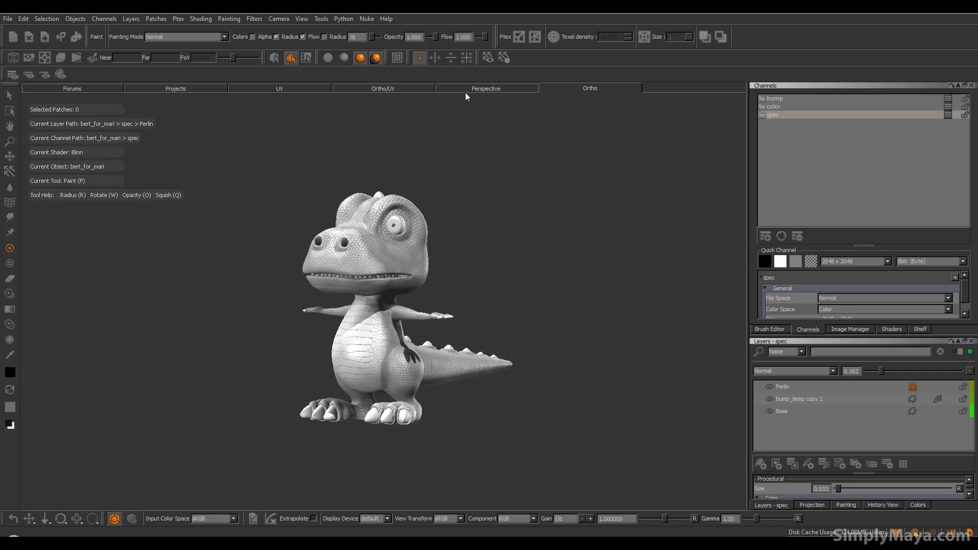
Step: Select the color channel in the UV view and pan across patches 1001, 1002 and 1003
click(388, 91)
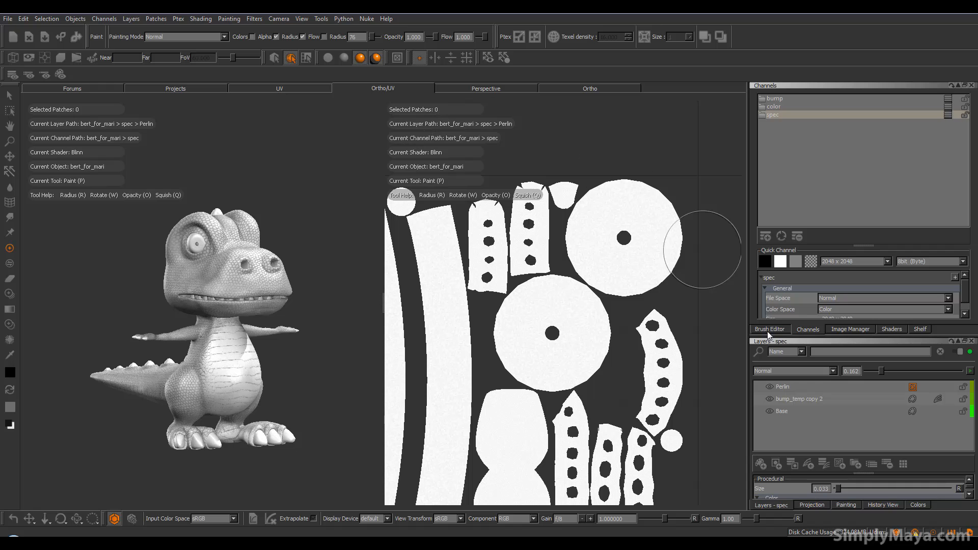
click(780, 107)
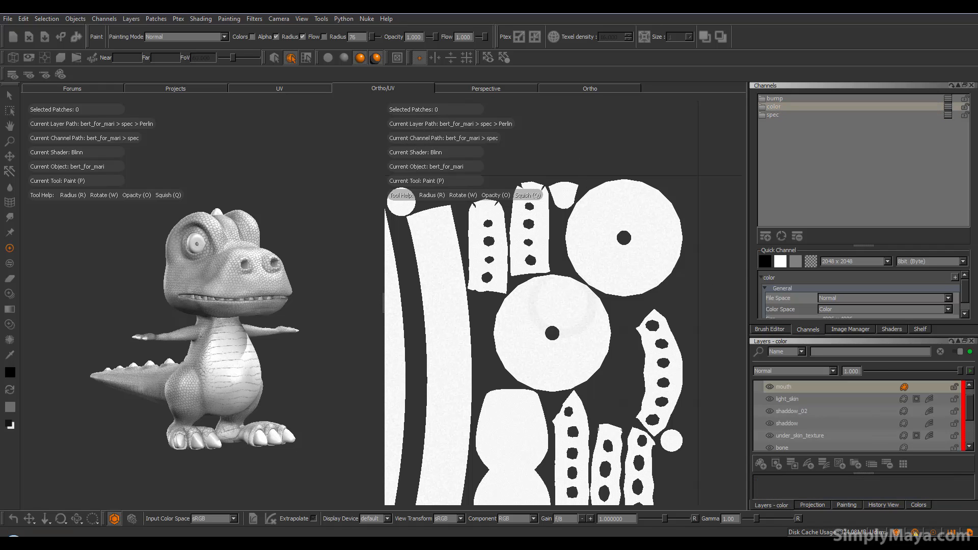
click(295, 89)
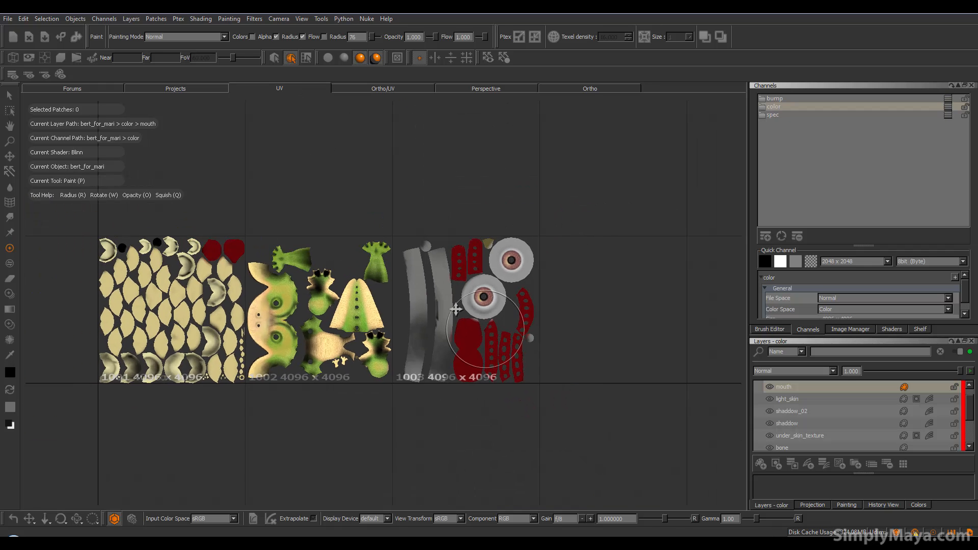
alt+middle_drag(455, 309, 528, 282)
alt+right_drag(313, 291, 369, 204)
mouse_move(370, 204)
alt+middle_down()
mouse_move(332, 208)
mouse_move(337, 251)
mouse_move(455, 240)
alt+middle_up()
mouse_move(713, 280)
alt+middle_down()
mouse_move(681, 297)
mouse_move(549, 321)
alt+middle_up()
alt+middle_drag(512, 291, 630, 255)
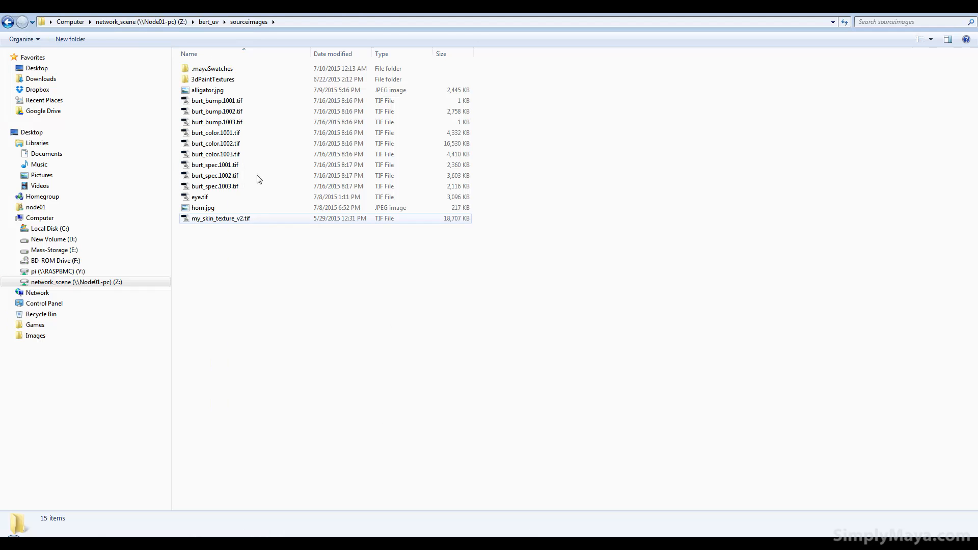
Step: Open burt_color.1002.tif from sourceimages in Photoshop
double_click(248, 145)
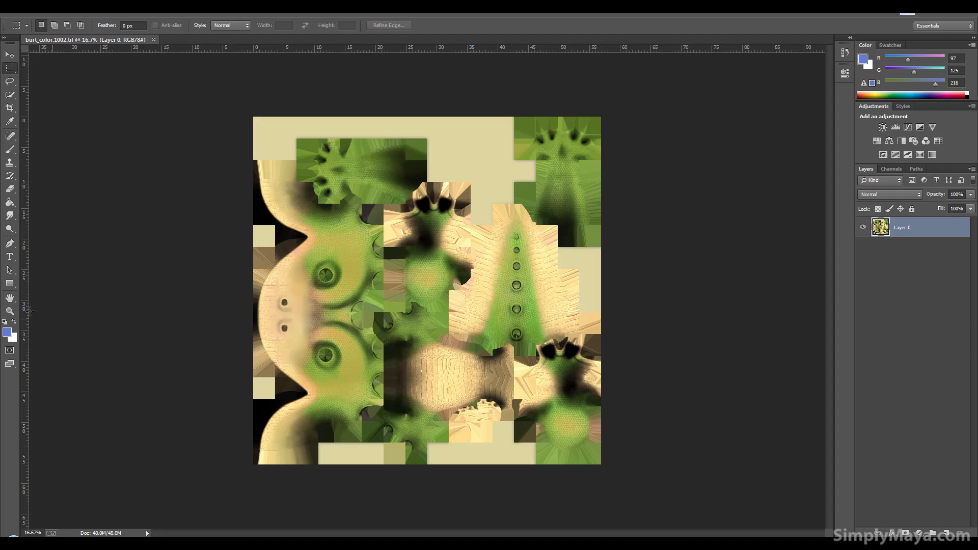
Step: View burt_color.1002.tif at 100%, then zoom out stepwise to see the whole texture
double_click(10, 311)
drag(832, 274, 820, 194)
right_click(488, 248)
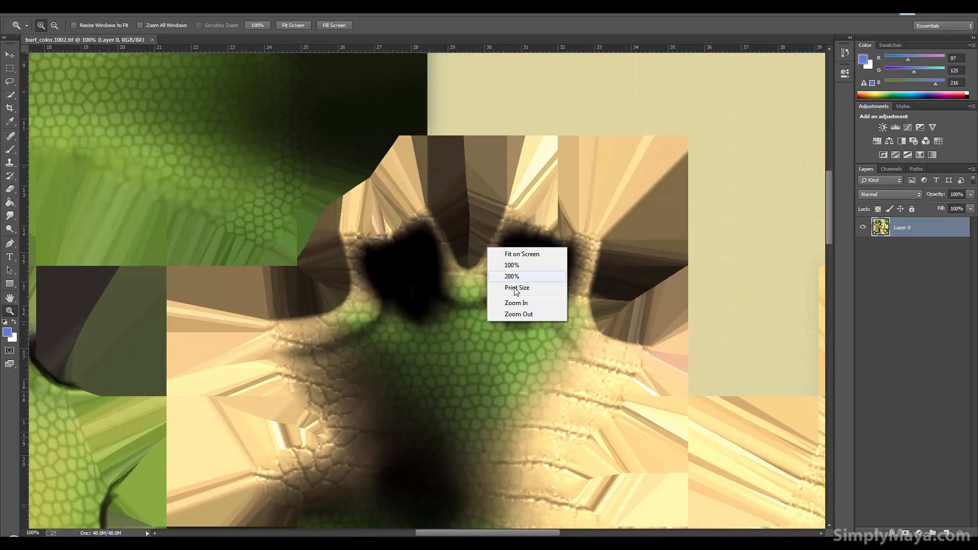
click(518, 314)
right_click(485, 251)
click(517, 319)
right_click(493, 281)
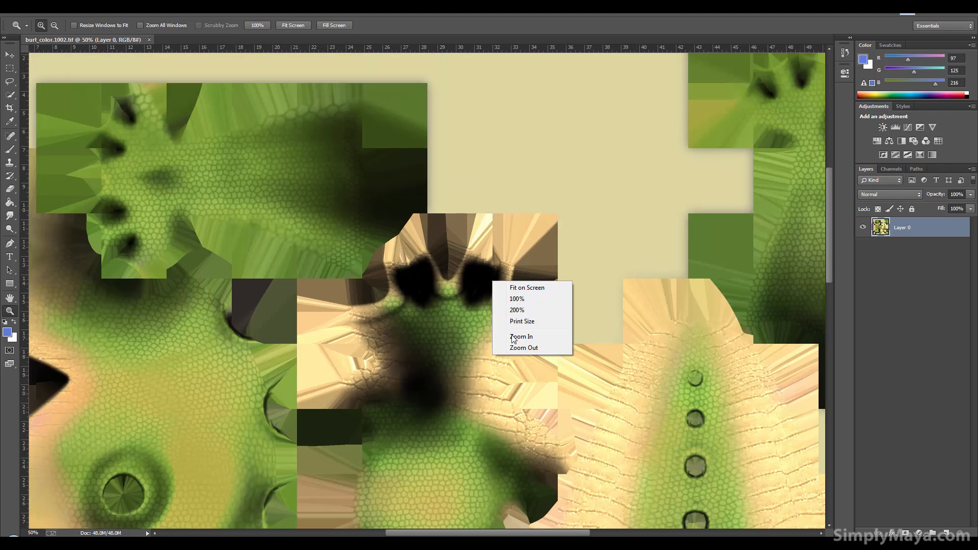
click(515, 347)
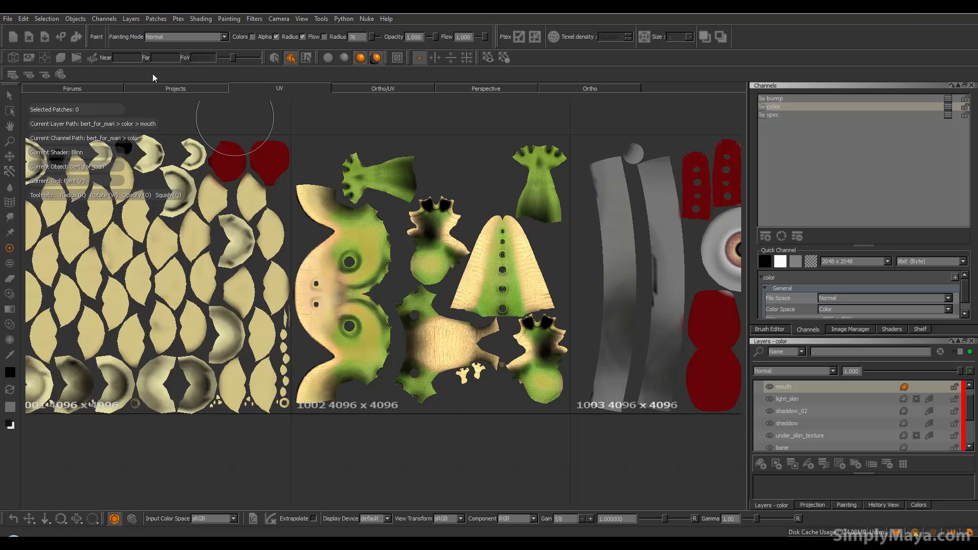
Step: Save the Mari project, then orbit the textured dinosaur in the 3D view to its other side
click(8, 19)
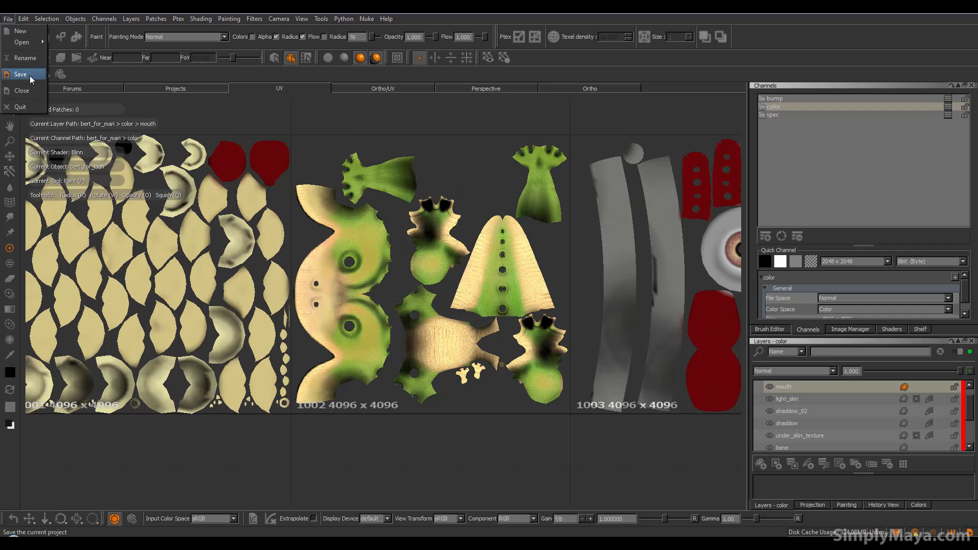
click(31, 76)
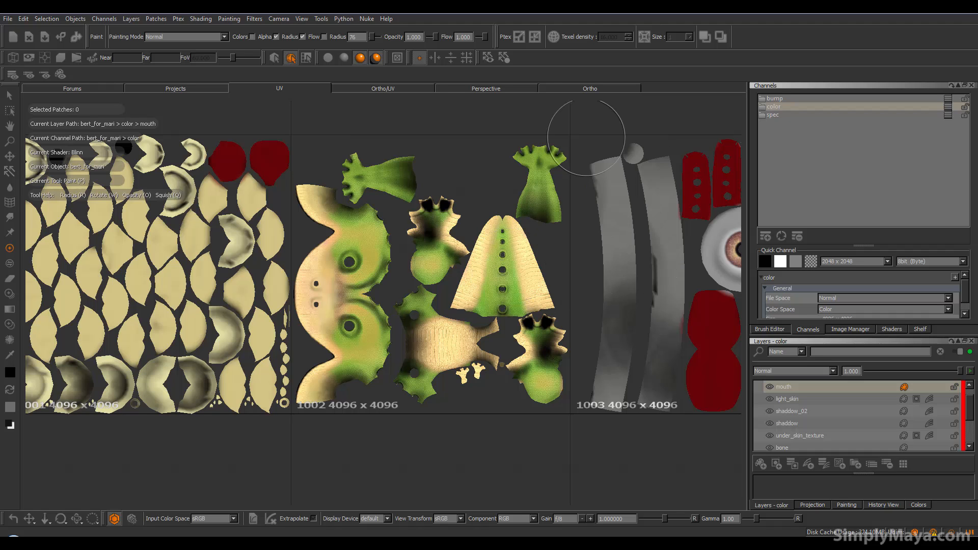
click(549, 89)
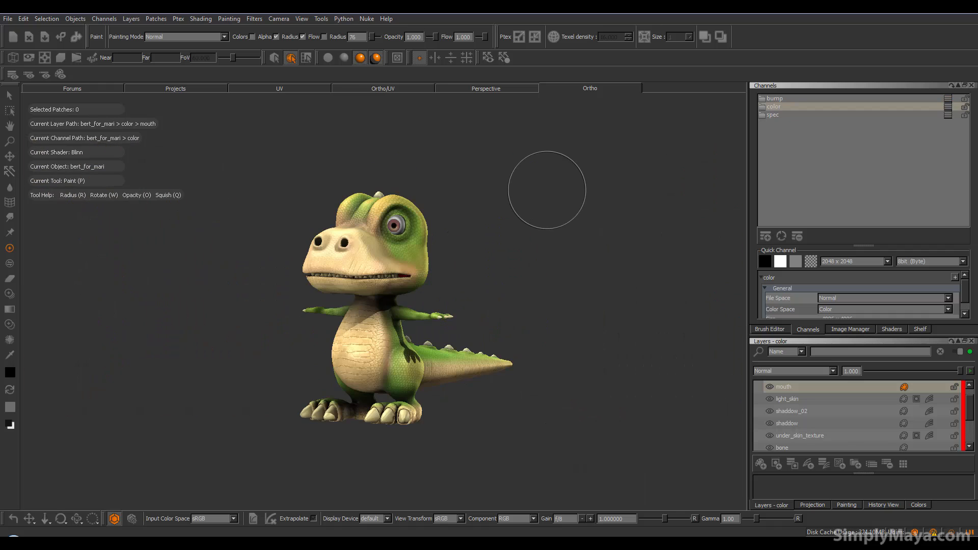
alt+middle_drag(453, 334, 455, 331)
mouse_move(456, 333)
alt+mouse_down()
mouse_move(532, 341)
mouse_move(523, 348)
alt+mouse_up()
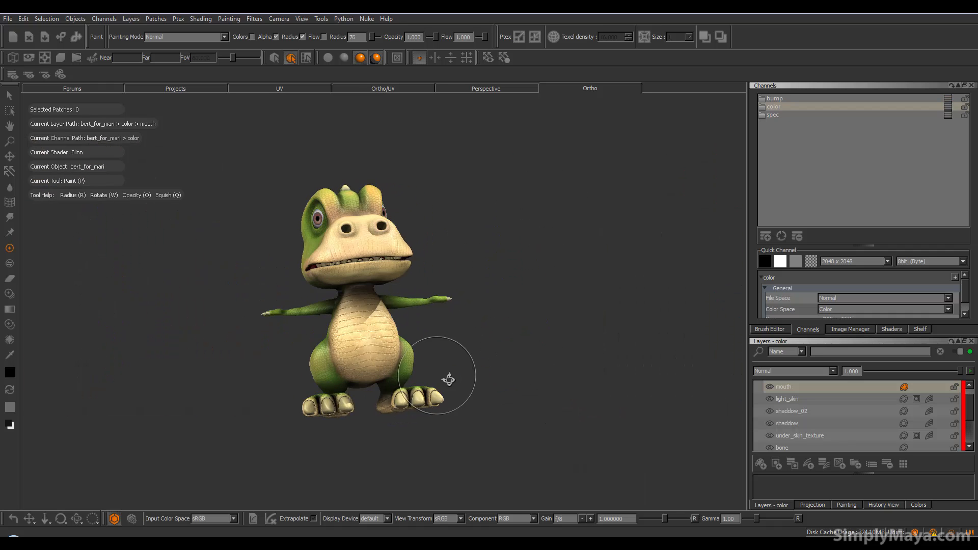
alt+drag(443, 378, 467, 394)
mouse_move(401, 394)
alt+mouse_down()
mouse_move(428, 387)
mouse_move(390, 400)
alt+mouse_up()
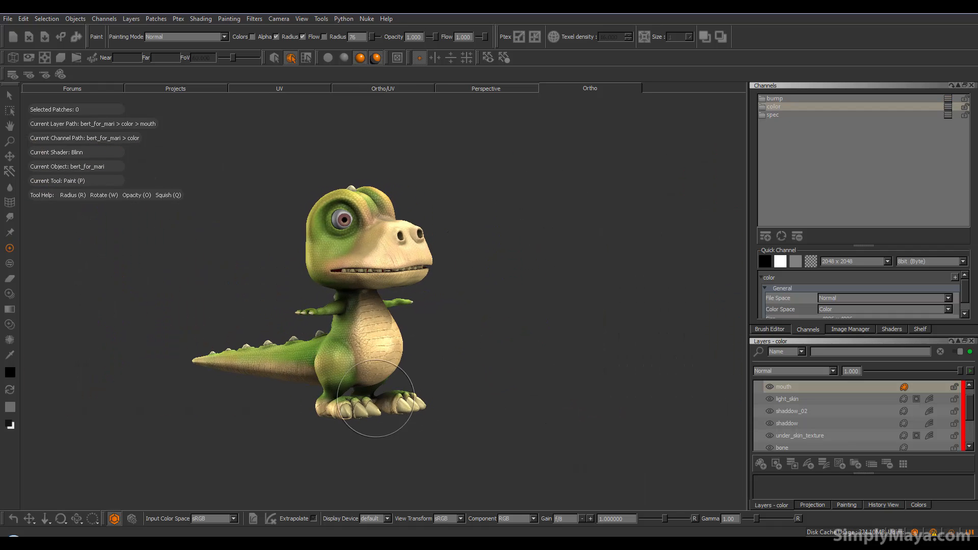